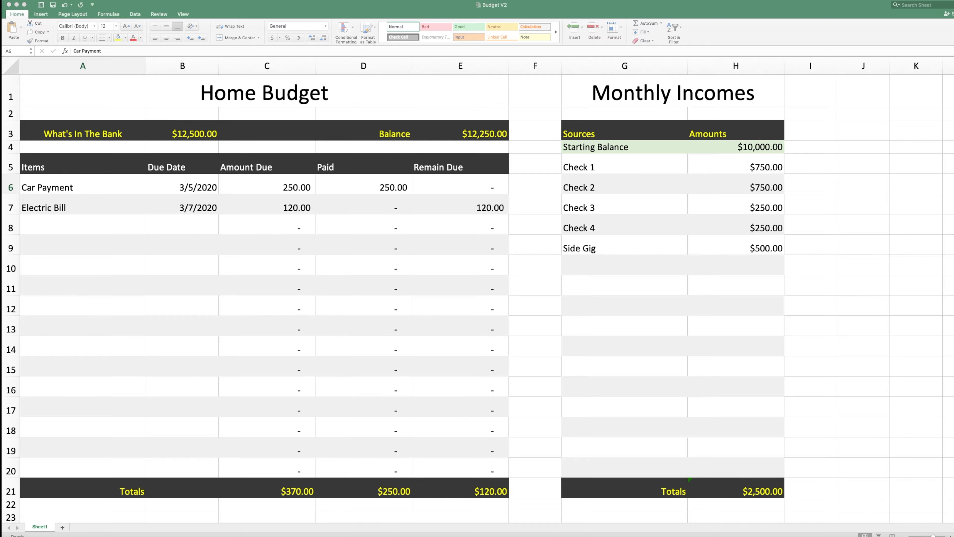
# Step: Add a new worksheet to the budget workbook, widening its column A and making its rows taller
pyautogui.click(114, 248)
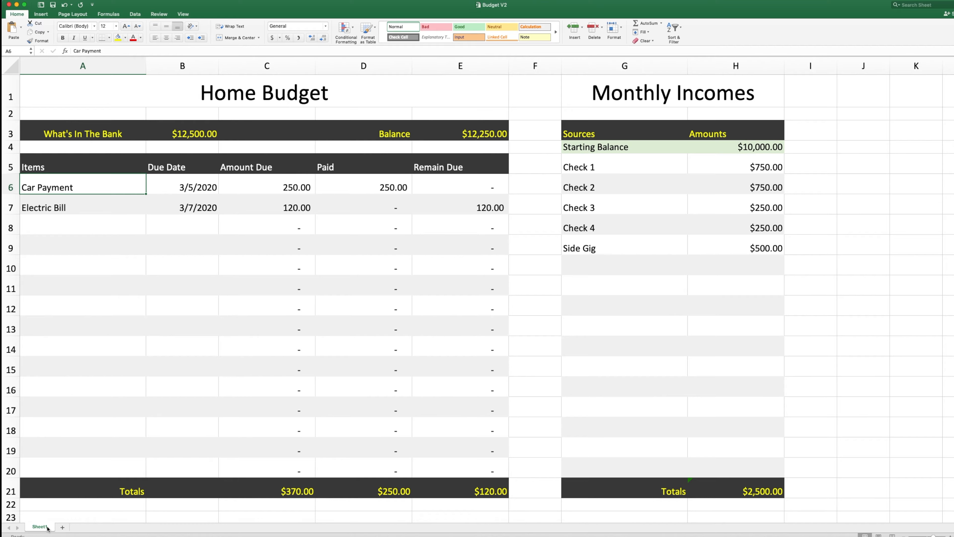
pyautogui.click(62, 527)
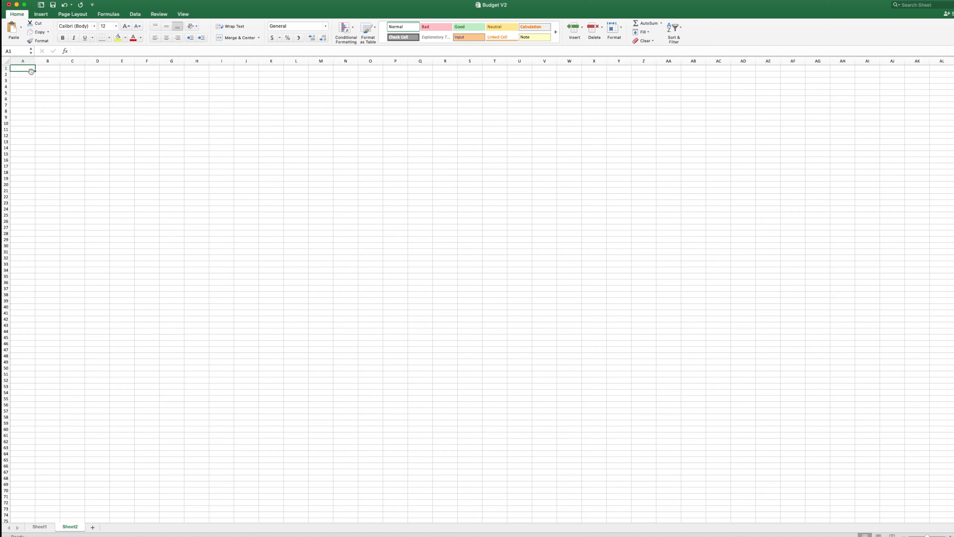
pyautogui.moveTo(6, 71); pyautogui.dragTo(10, 75)
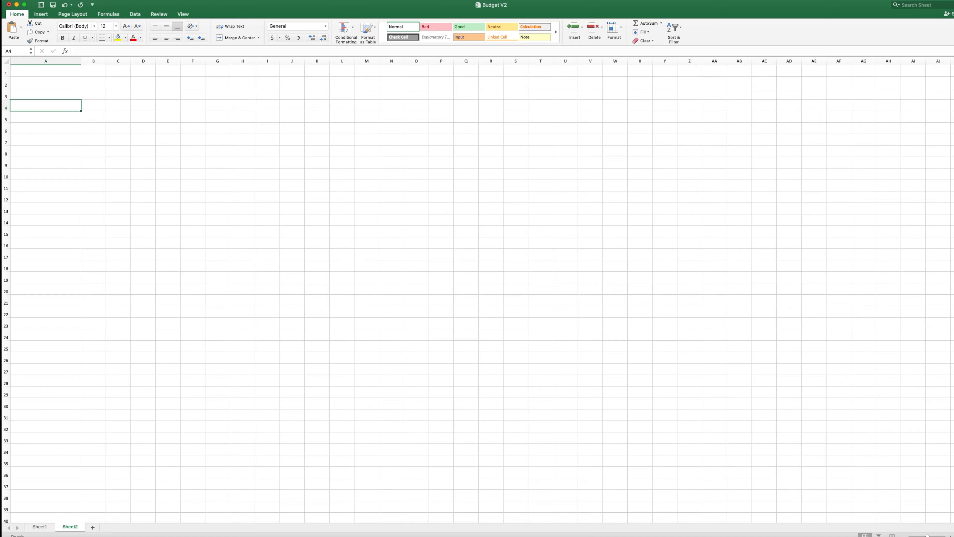
pyautogui.moveTo(927, 536); pyautogui.dragTo(940, 536)
# Step: Enter Car Payment, Rent and Mortgage in cells A1 to A3 of Sheet2
pyautogui.click(117, 119)
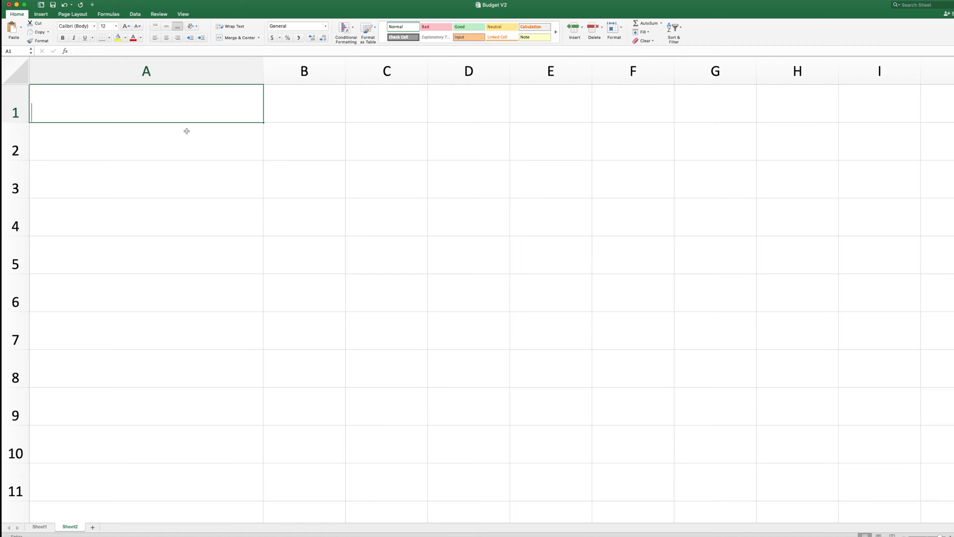
pyautogui.write('Car Payment')
pyautogui.press('Return')
pyautogui.write('Re')
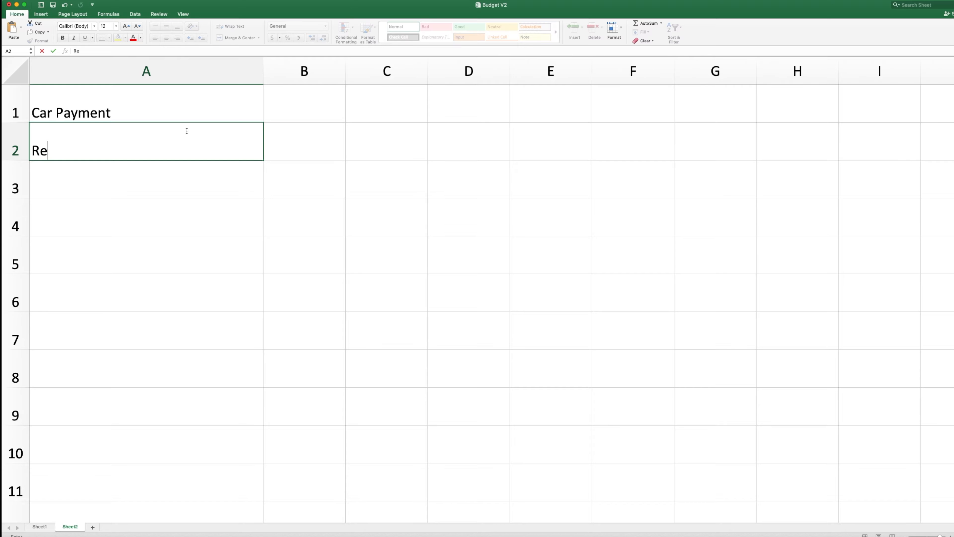
pyautogui.write('nt')
pyautogui.press('Return')
pyautogui.write('Mort')
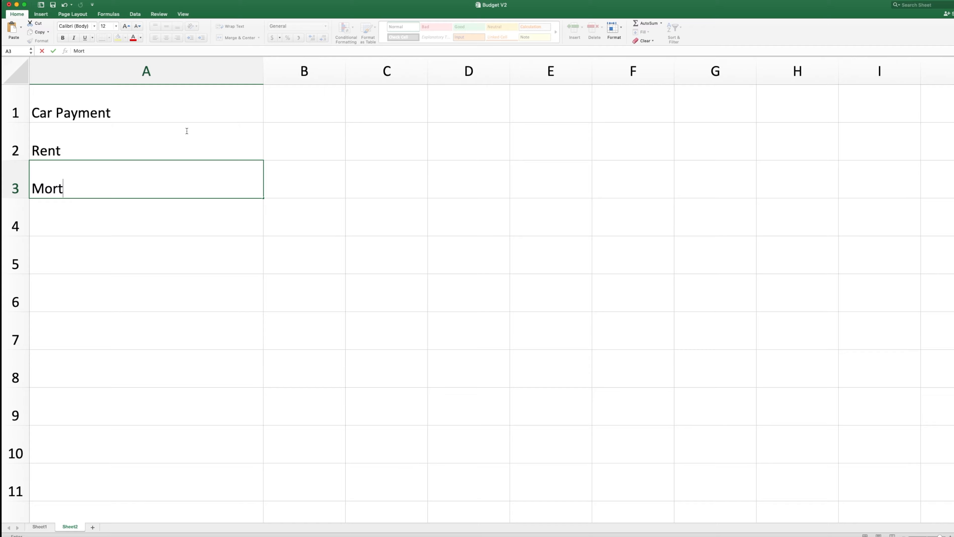
pyautogui.write('gage')
pyautogui.press('Return')
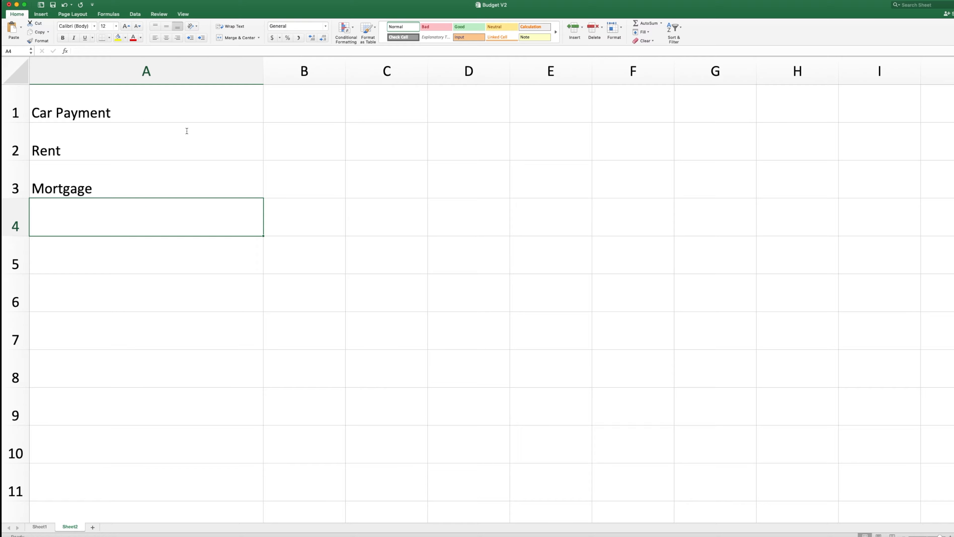
# Step: Continue the list with Electric Bill, Gas Bill and Water Bill in cells A4 to A6
pyautogui.write('Ec')
pyautogui.press('BackSpace')
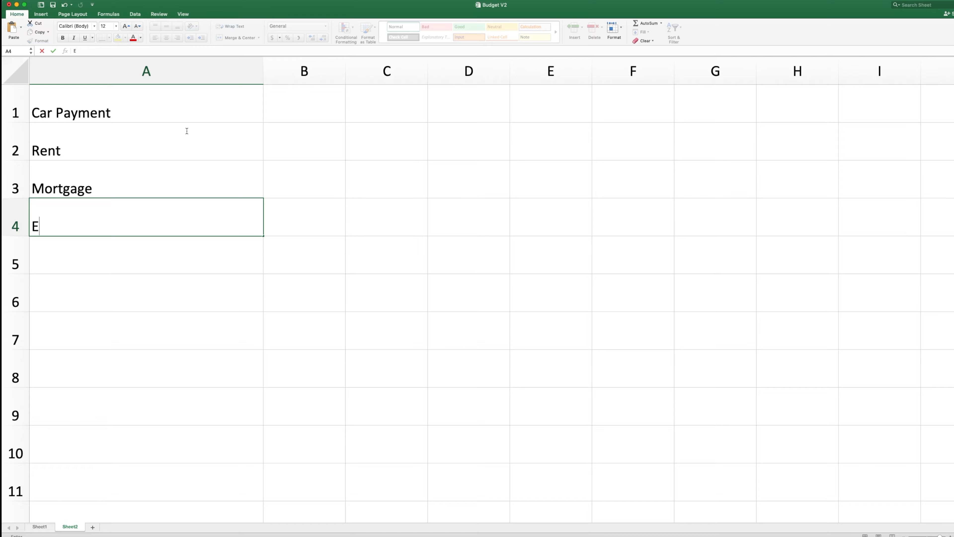
pyautogui.write('lectric Bill')
pyautogui.press('Return')
pyautogui.write('Gas Bill')
pyautogui.press('Return')
pyautogui.write('Water Bill')
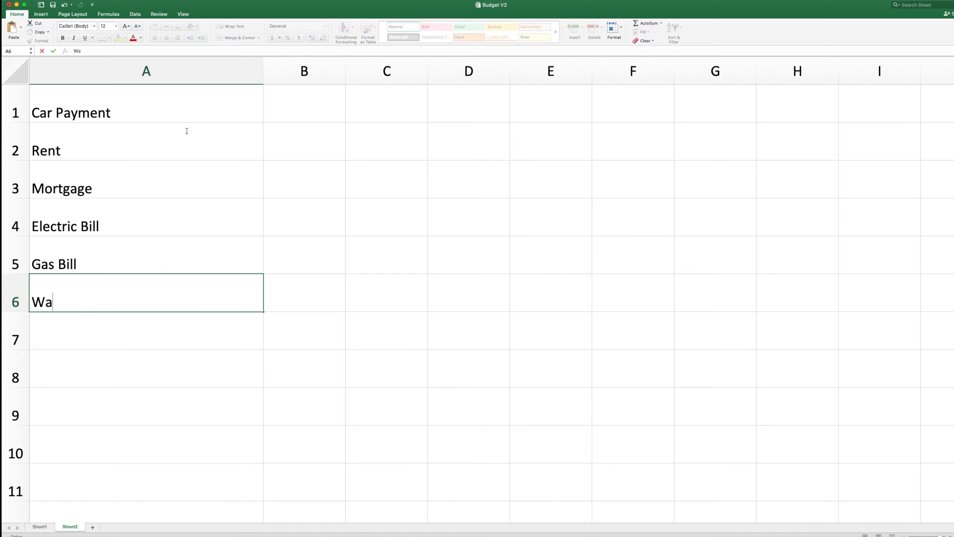
pyautogui.press('Return')
# Step: Add Cable Bill and Cell Phone Bill to the list in cells A7 and A8
pyautogui.write('Cable Bill')
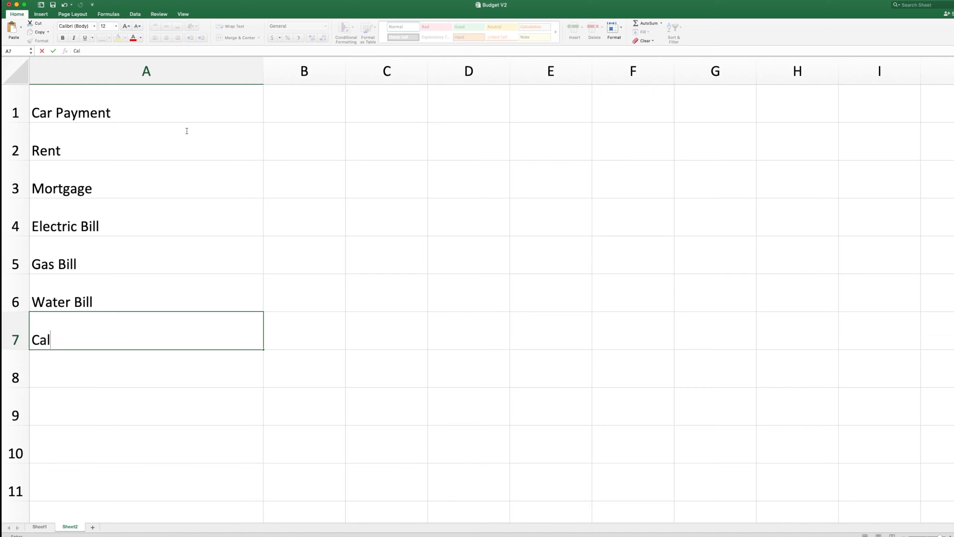
pyautogui.press('Return')
pyautogui.write('Cell ')
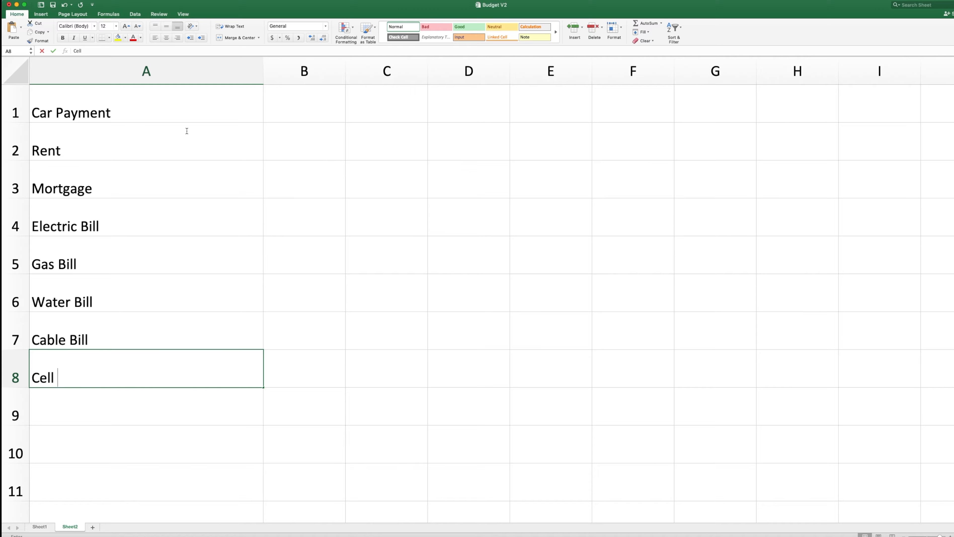
pyautogui.write('Pho')
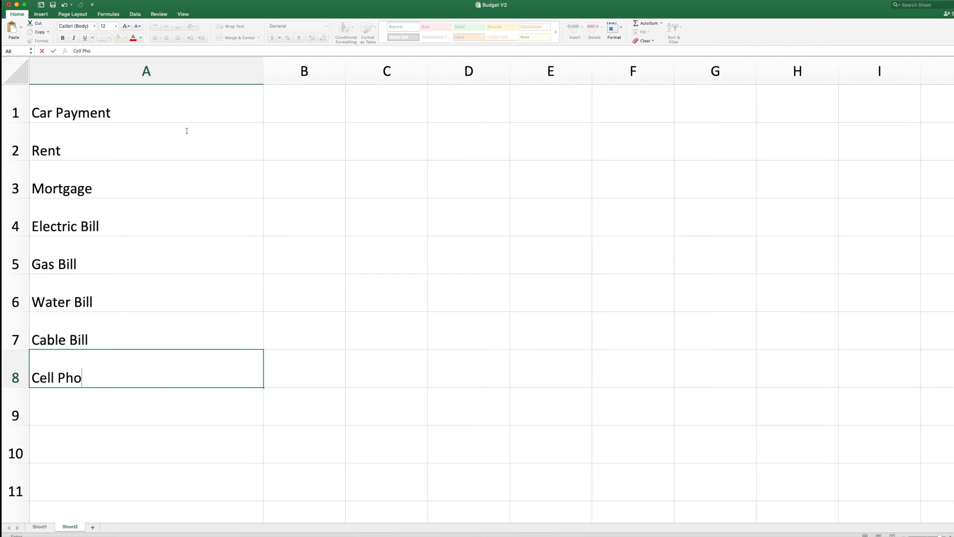
pyautogui.write('ne Bill')
pyautogui.press('Return')
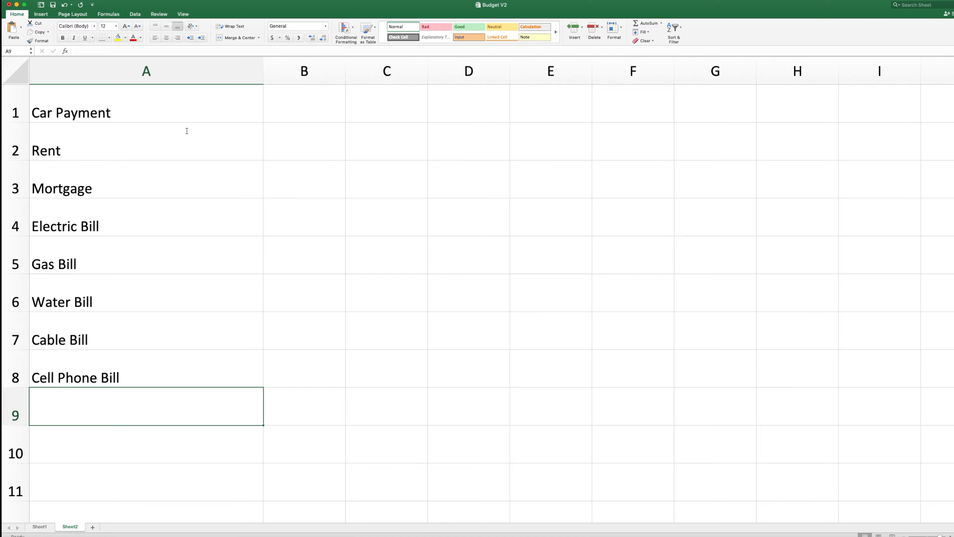
# Step: Complete the list with Visa Credit Card in A9 and Car Insurance in A10
pyautogui.write('Visa Credit ')
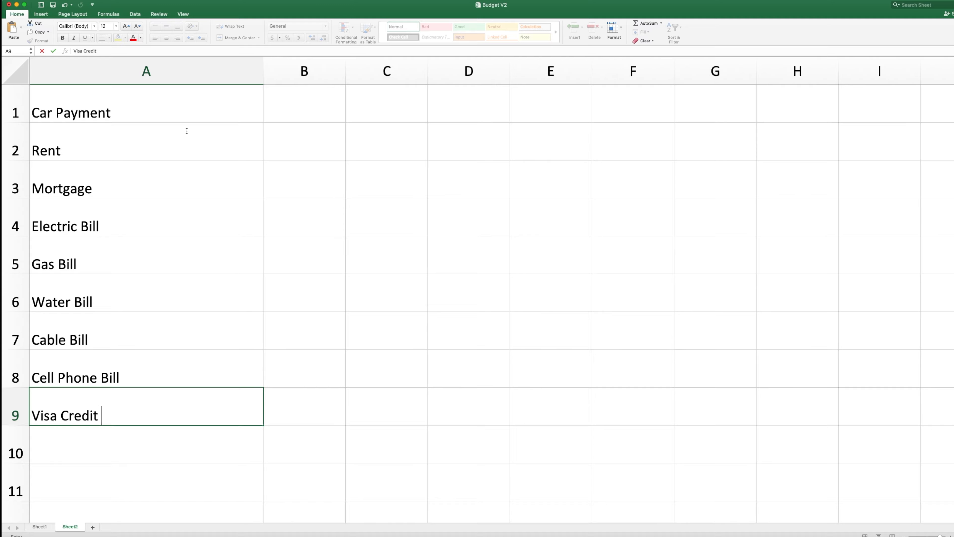
pyautogui.write('Card')
pyautogui.press('Return')
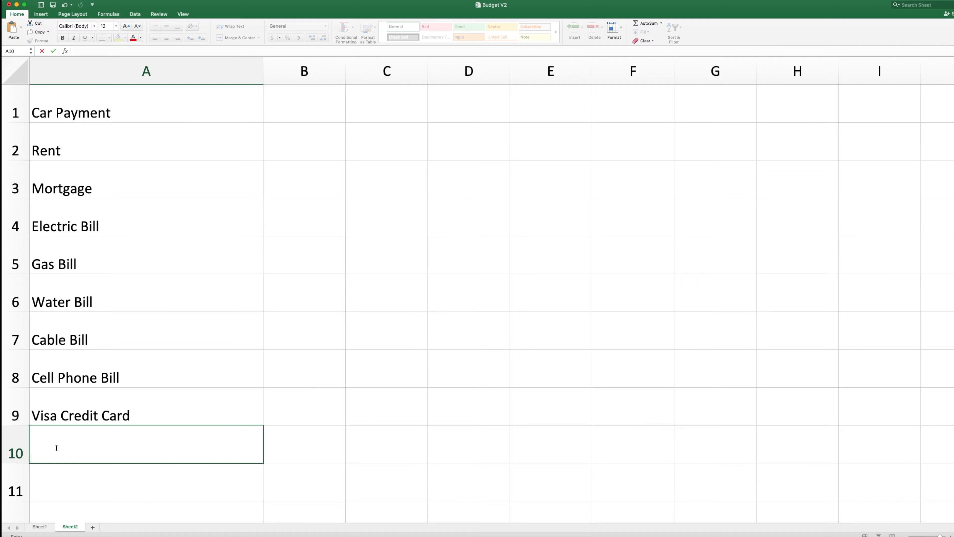
pyautogui.write('Car ')
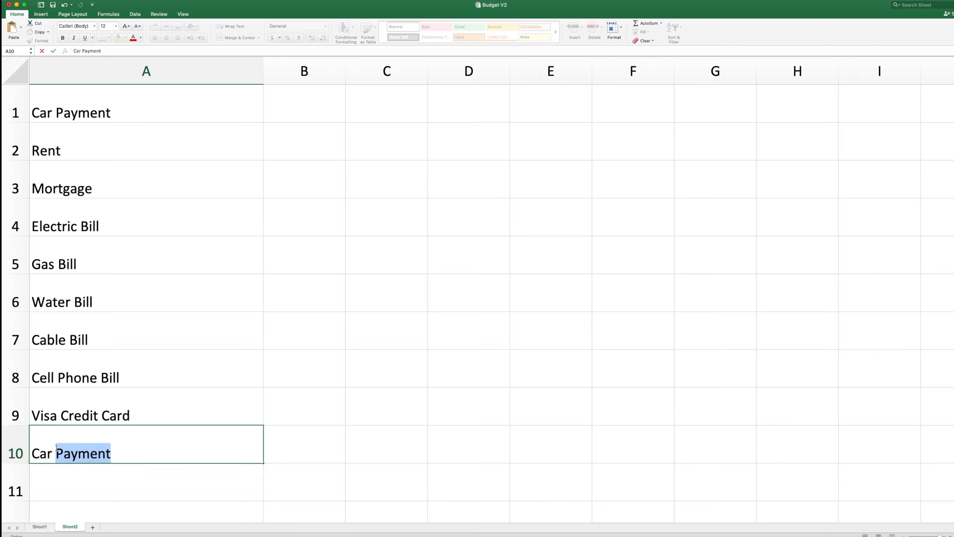
pyautogui.write('Insurance')
pyautogui.press('Return')
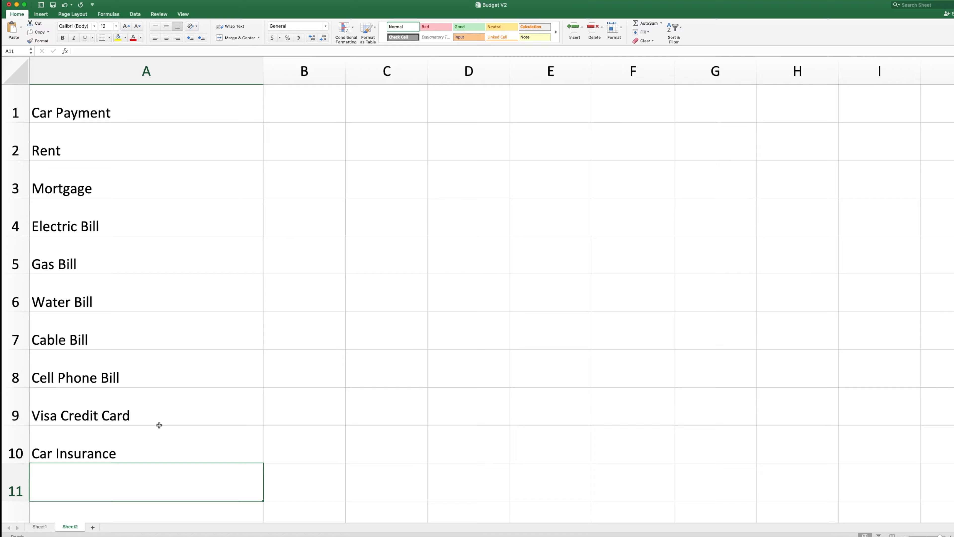
# Step: Clear the Car Payment and Electric Bill entries from cells A6 and A7 on Sheet1
pyautogui.click(40, 527)
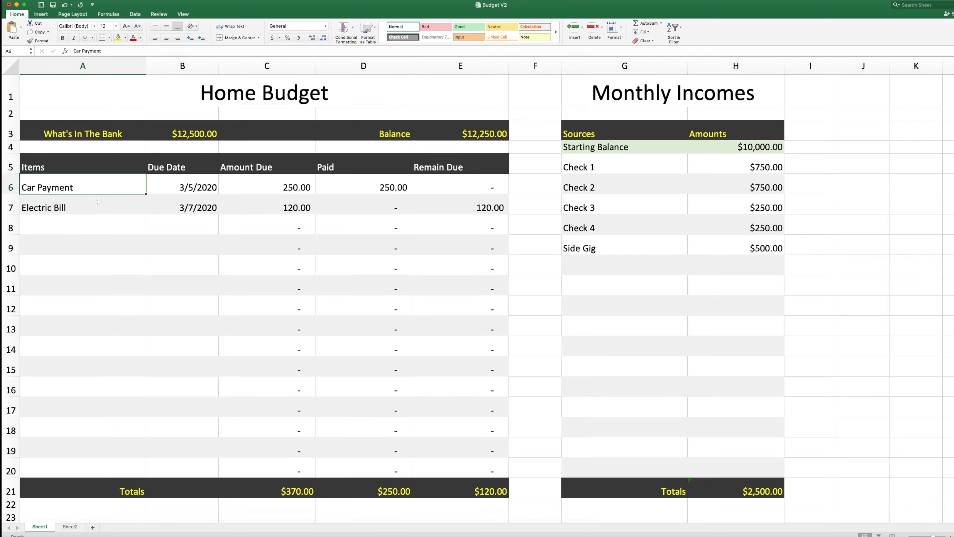
pyautogui.click(75, 207)
pyautogui.click(75, 183)
pyautogui.press('Delete')
pyautogui.click(72, 210)
pyautogui.press('Delete')
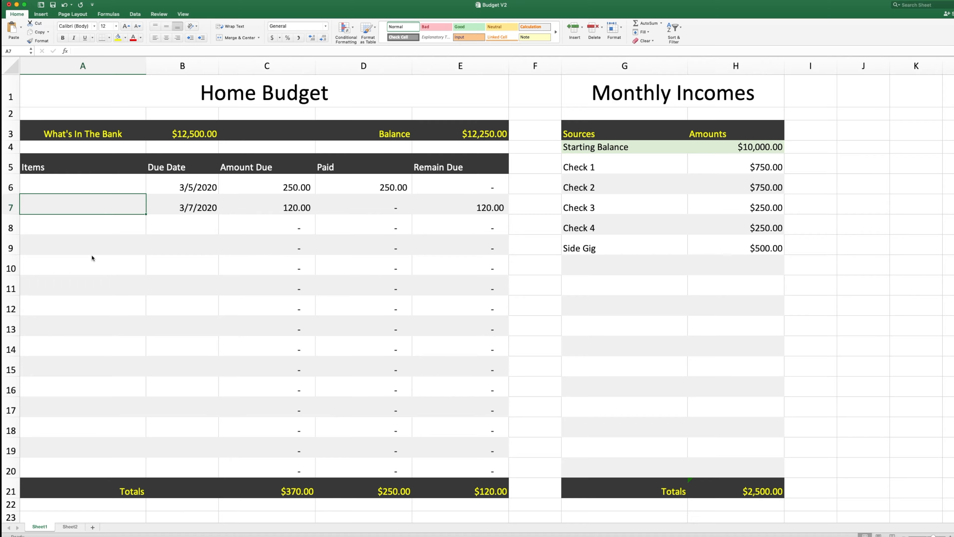
# Step: Start a data validation rule for cell A6 under Items, allowing values from a List
pyautogui.click(72, 186)
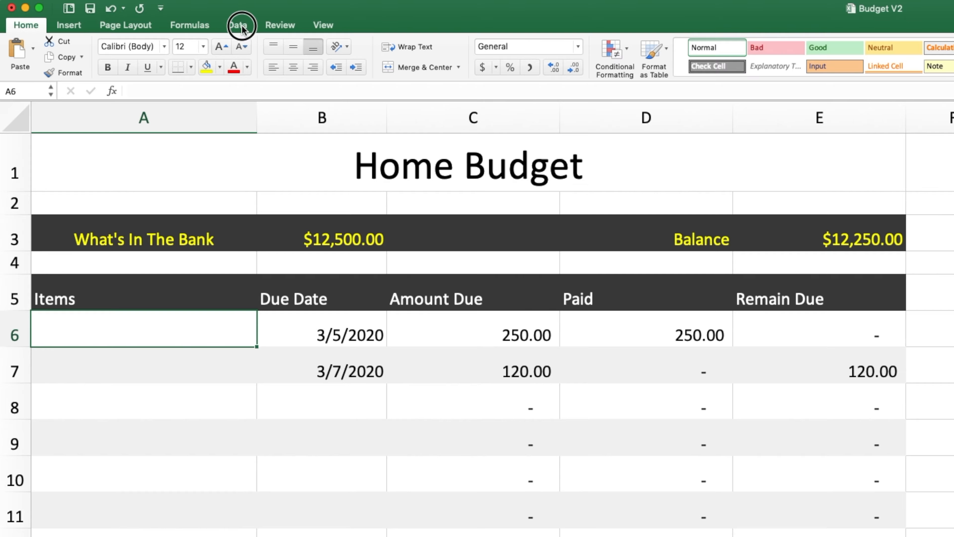
pyautogui.click(243, 27)
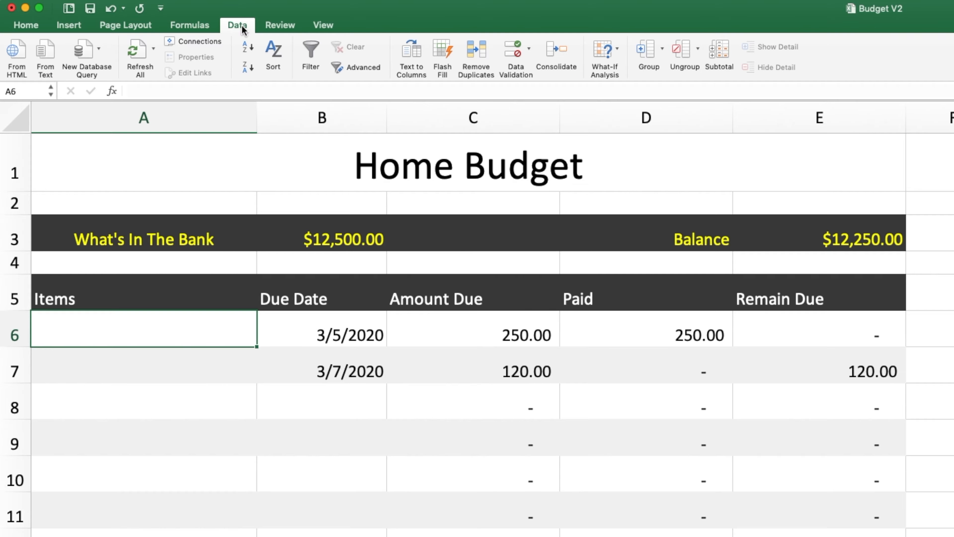
pyautogui.click(515, 74)
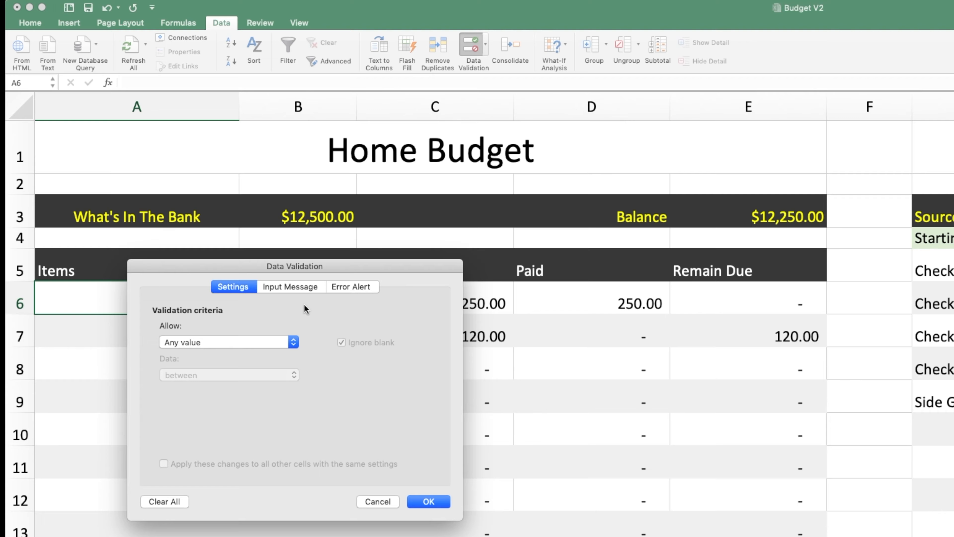
pyautogui.click(259, 341)
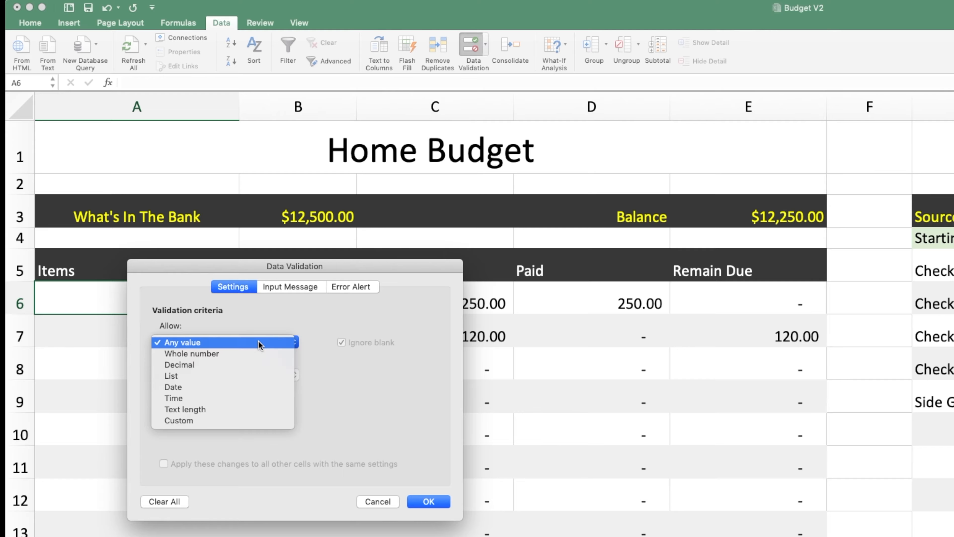
pyautogui.click(245, 376)
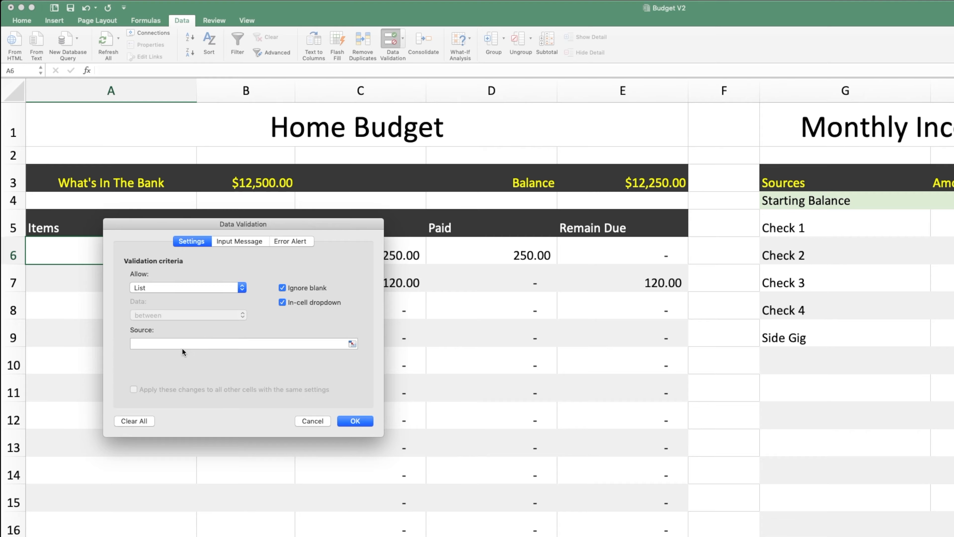
# Step: Set the validation source to =Sheet2!$A$1:$A$10 and apply the rule to cell A6
pyautogui.click(353, 344)
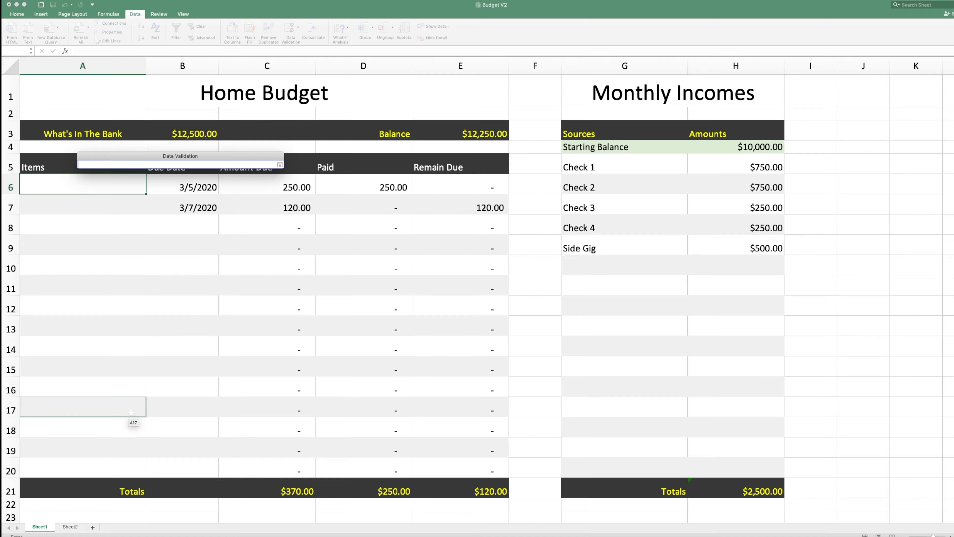
pyautogui.click(70, 527)
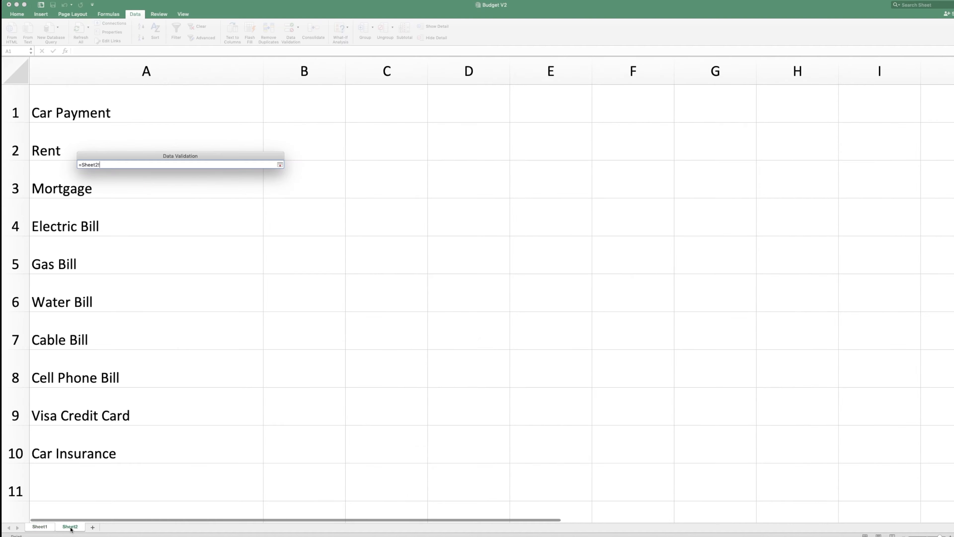
pyautogui.click(103, 108)
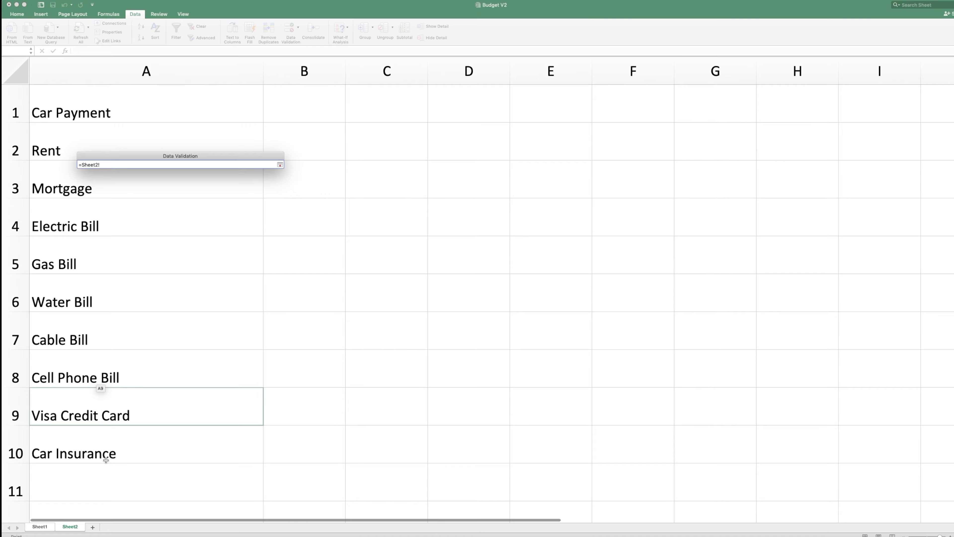
pyautogui.click(132, 101)
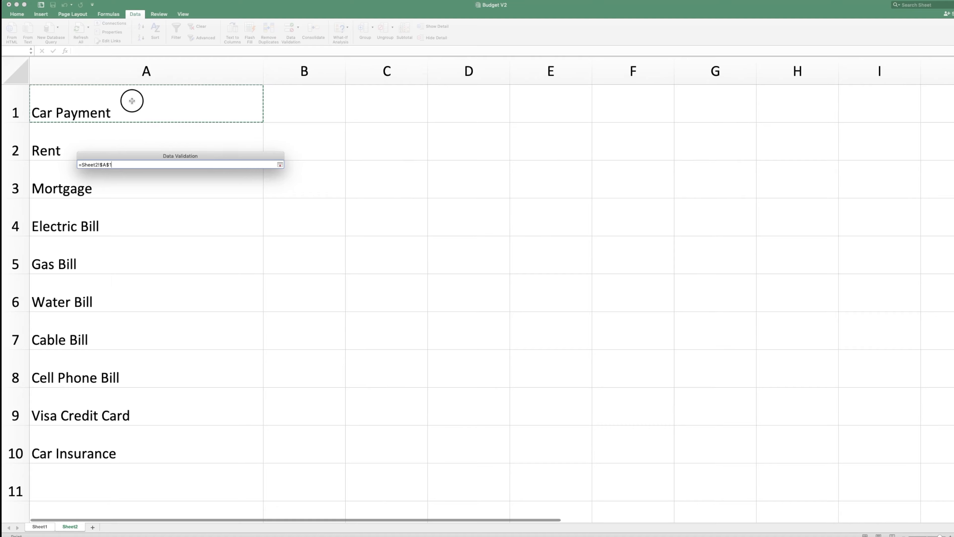
pyautogui.moveTo(132, 101); pyautogui.dragTo(115, 445)
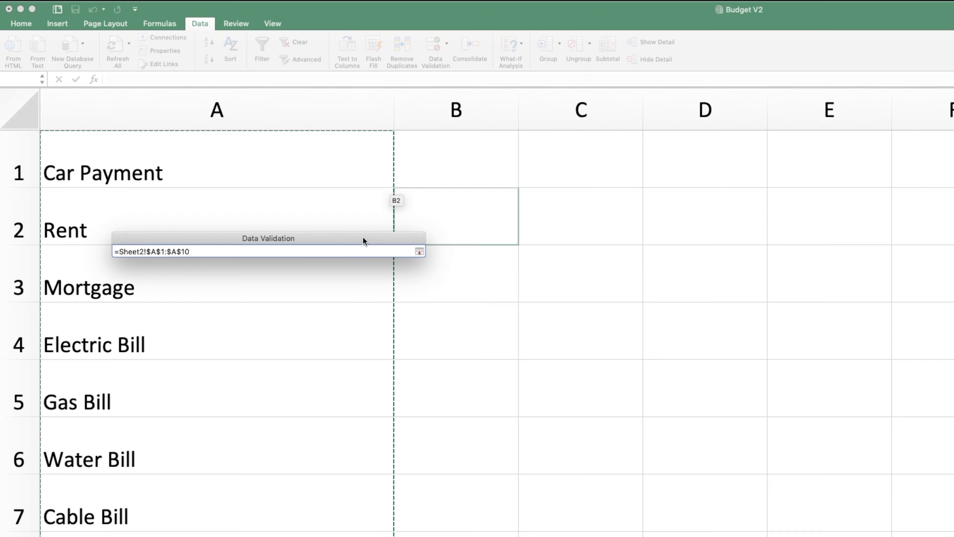
pyautogui.moveTo(357, 241); pyautogui.dragTo(344, 251)
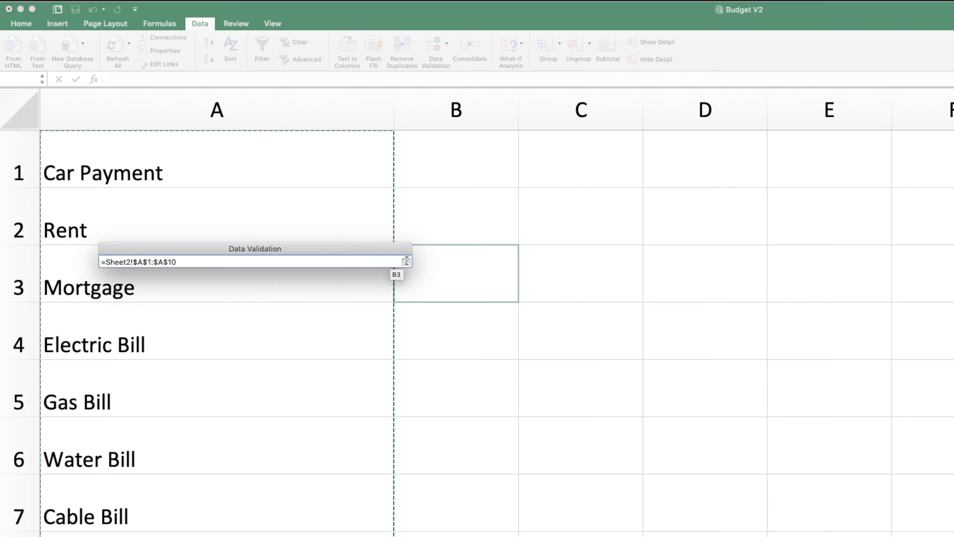
pyautogui.click(405, 261)
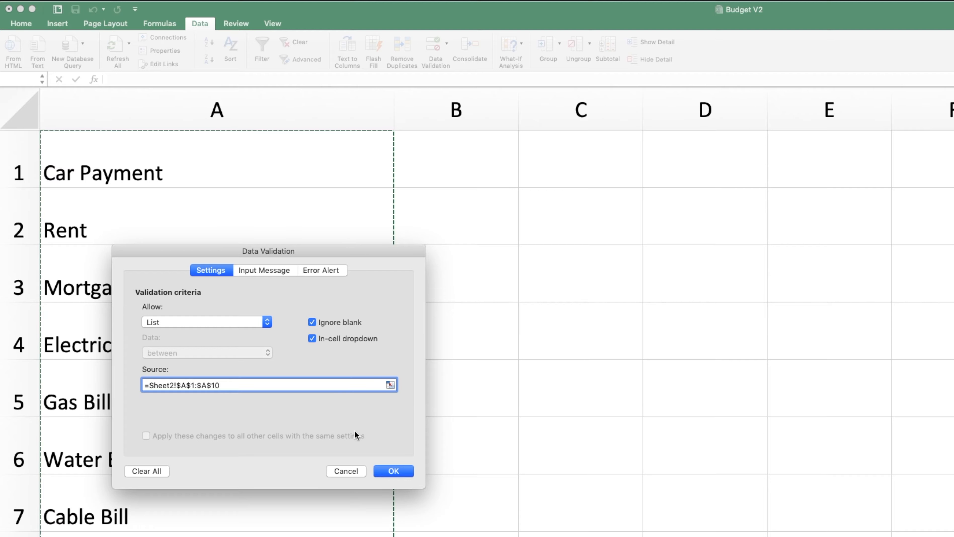
pyautogui.click(396, 471)
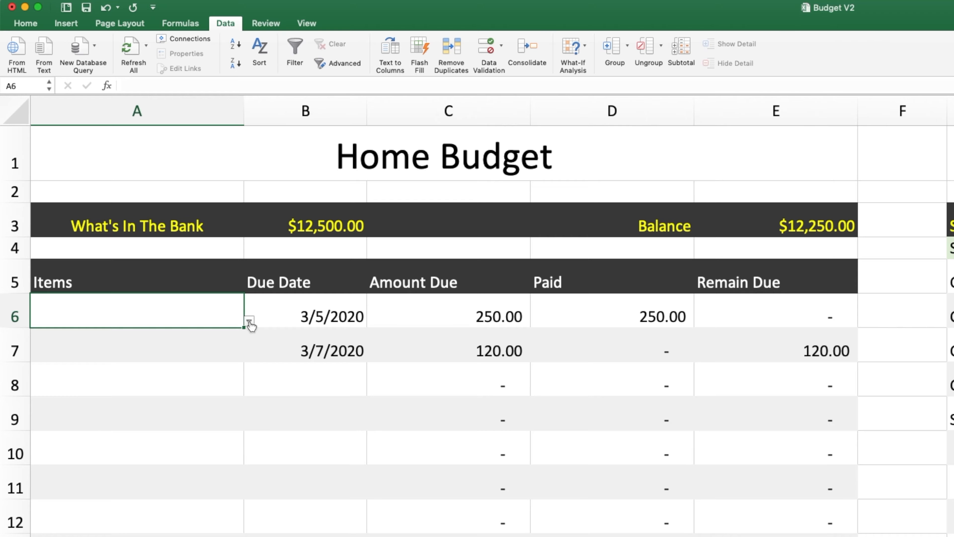
# Step: Choose Cable Bill from the in-cell list in A6 and move to cell A7
pyautogui.click(249, 321)
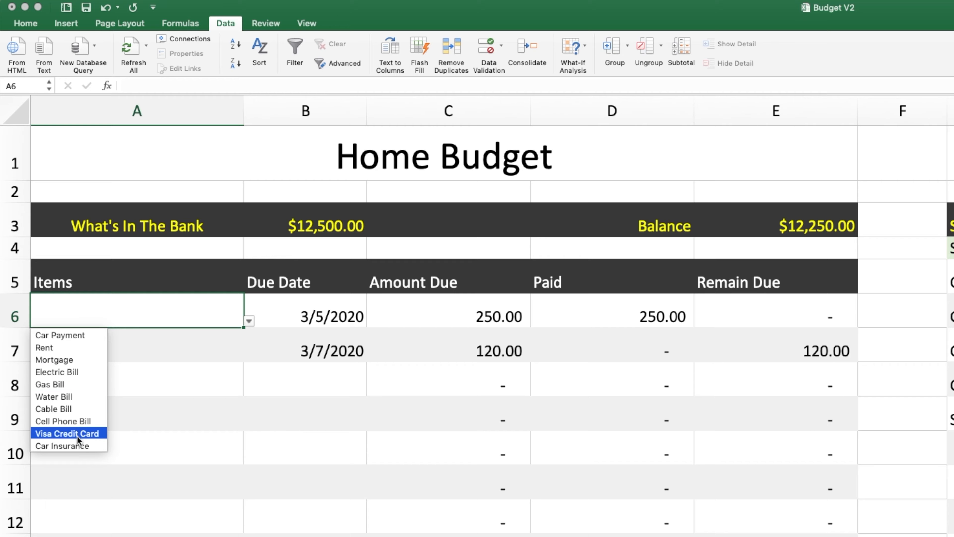
pyautogui.click(78, 413)
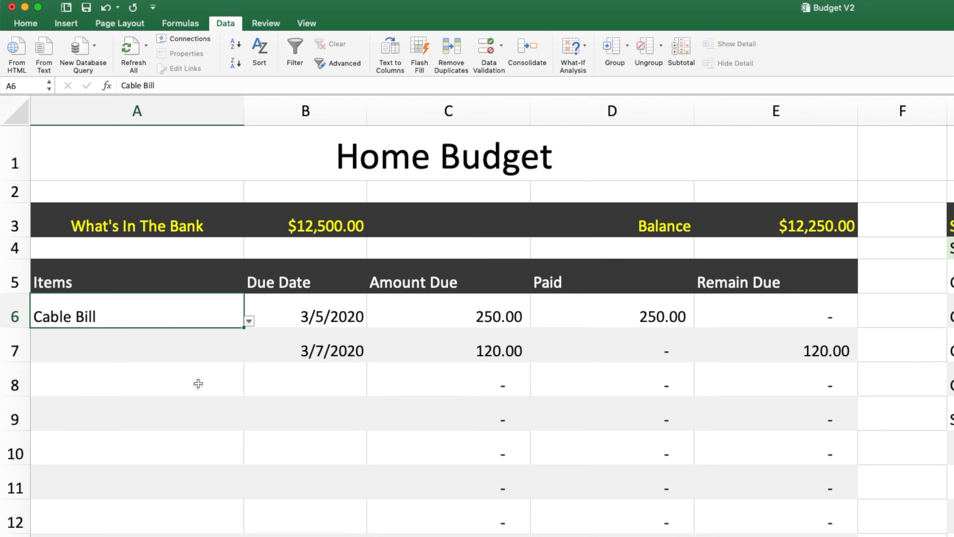
pyautogui.click(139, 351)
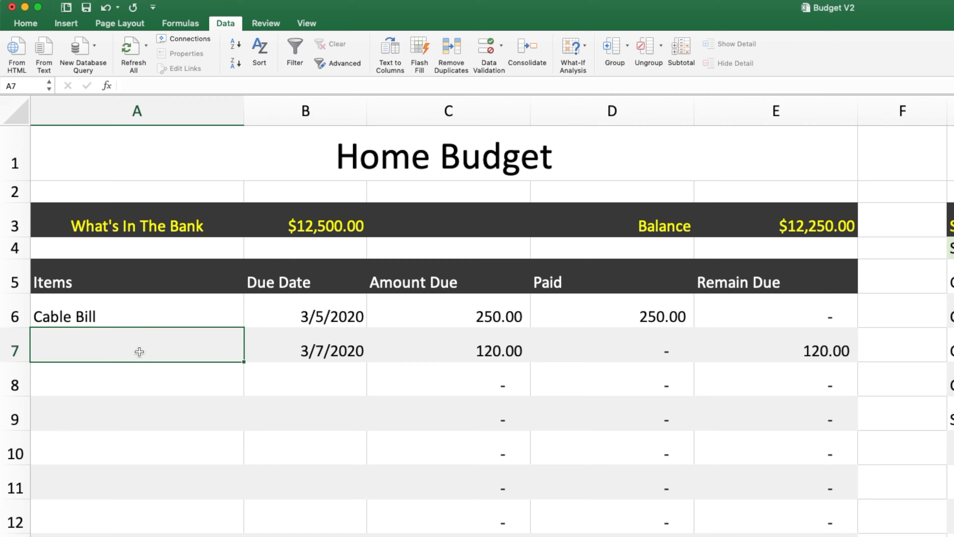
# Step: Change the item in cell A6 to Mortgage using its in-cell list
pyautogui.click(152, 315)
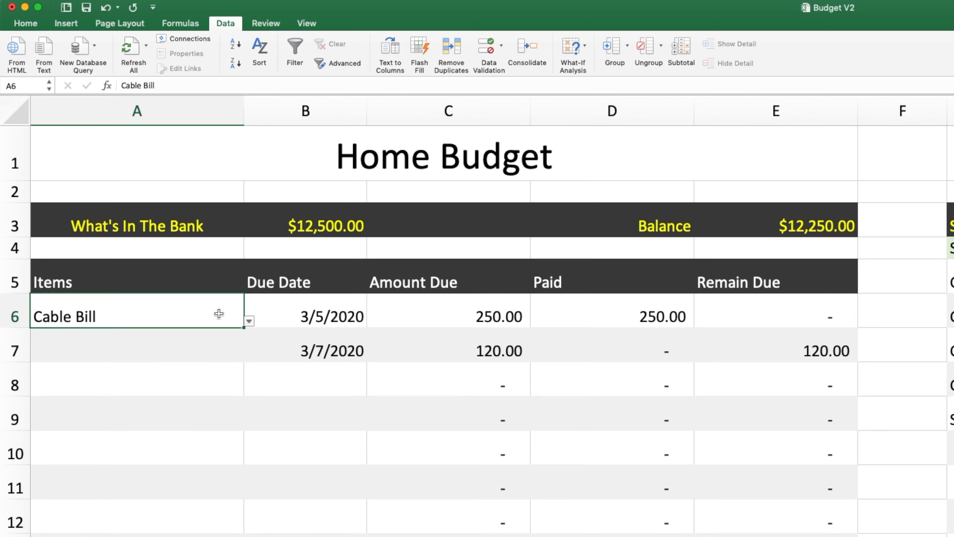
pyautogui.click(249, 321)
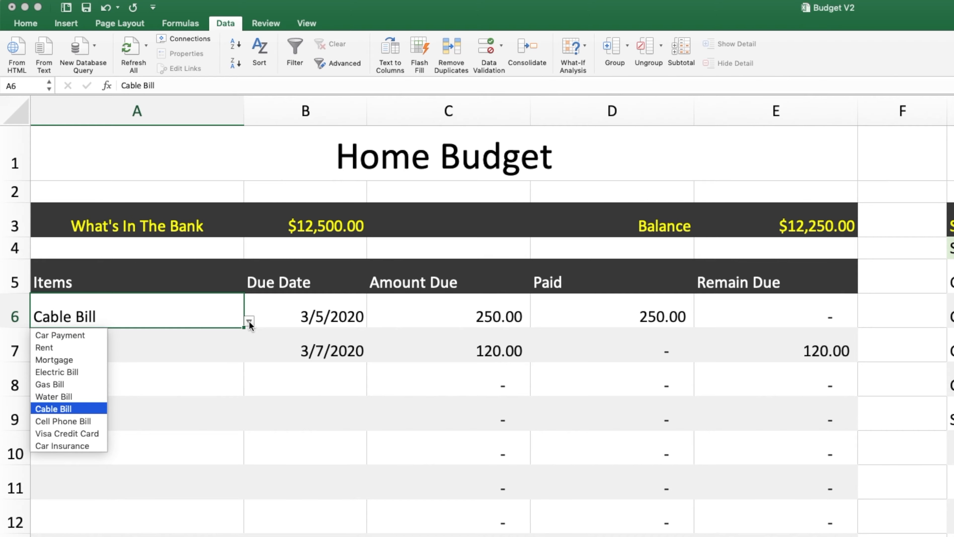
pyautogui.click(84, 361)
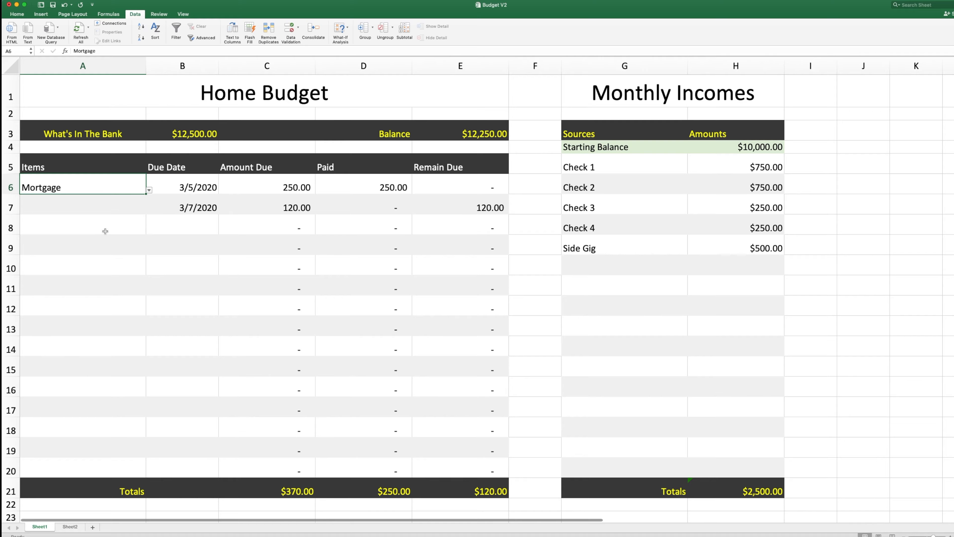
# Step: Sort the bill names in column A of Sheet2 by values from A to Z
pyautogui.click(150, 190)
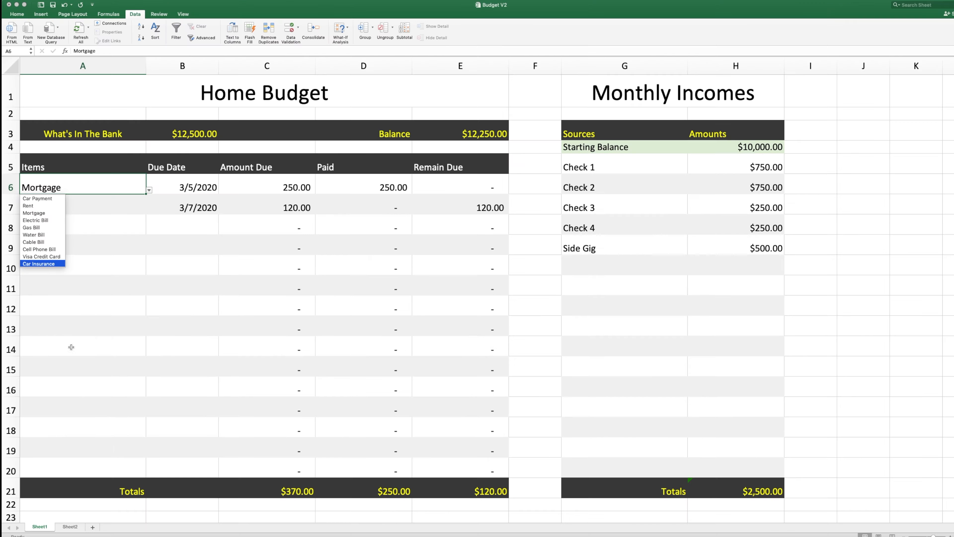
pyautogui.click(70, 528)
pyautogui.click(70, 527)
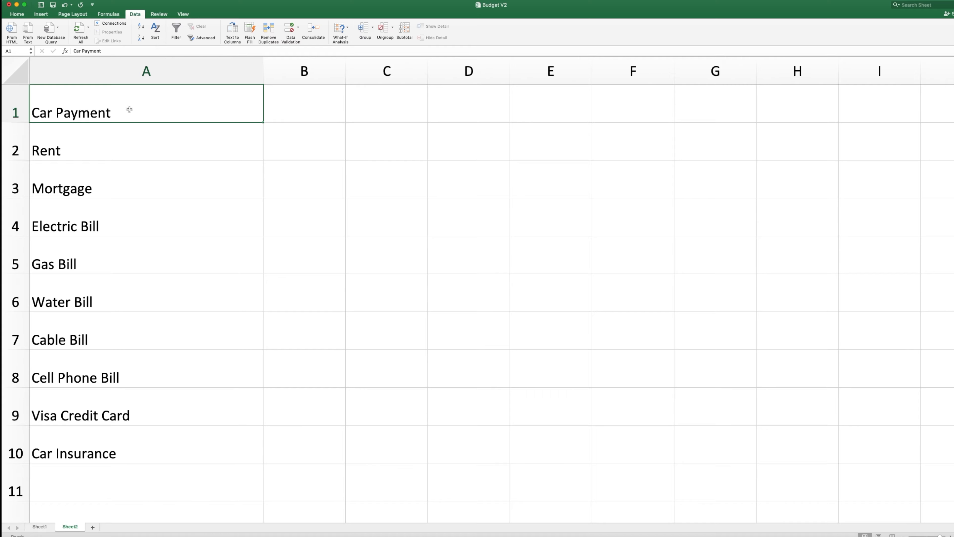
pyautogui.click(157, 35)
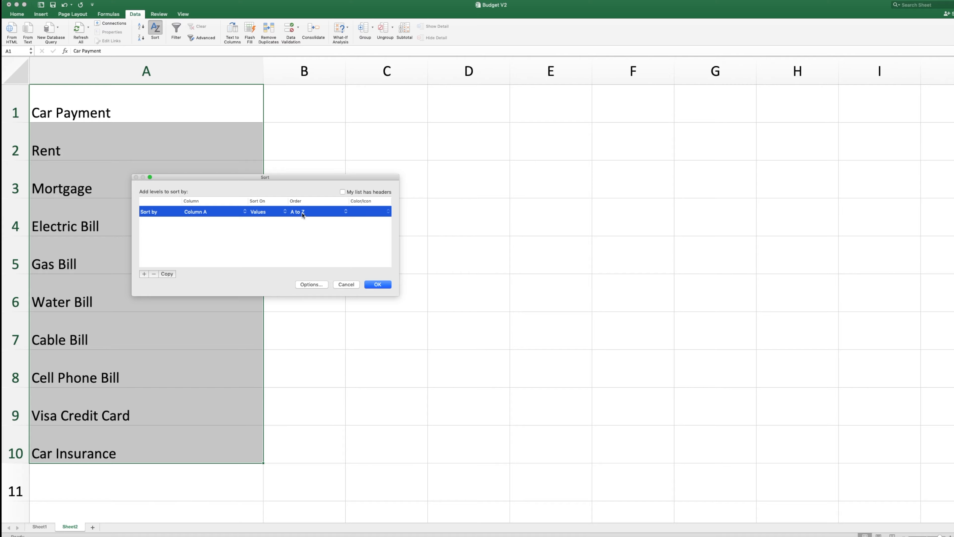
pyautogui.click(377, 284)
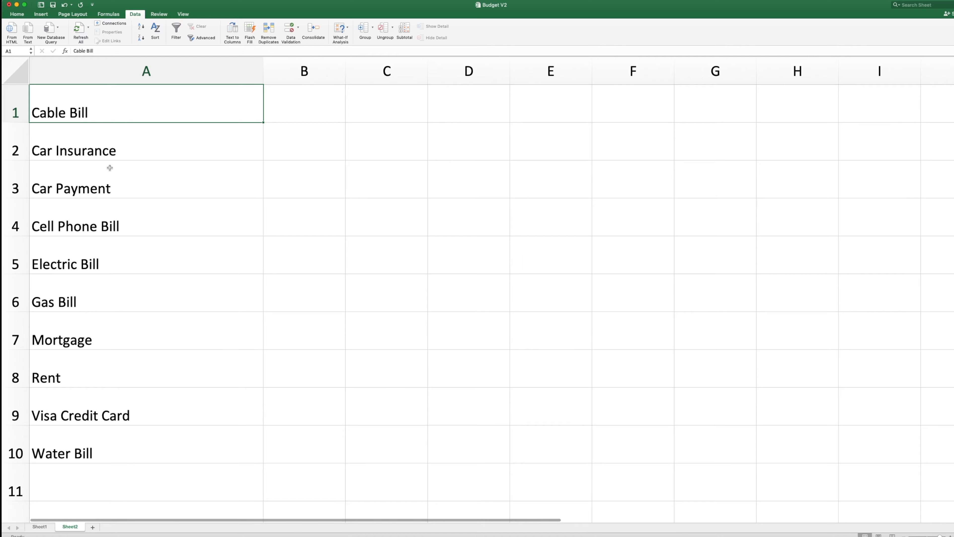
# Step: Compare the order of the bill names in A6's drop-down list on Sheet1 with the source list on Sheet2
pyautogui.click(39, 527)
pyautogui.click(149, 191)
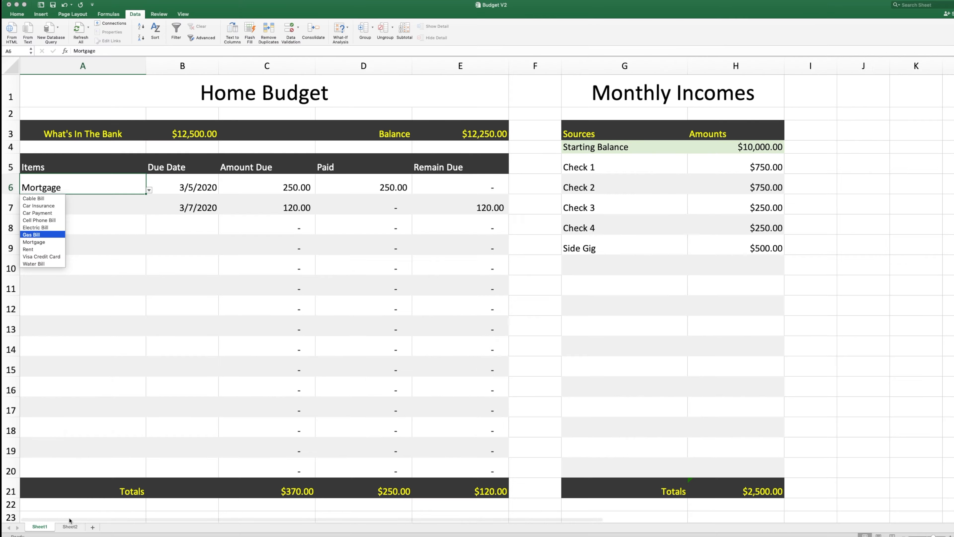
pyautogui.click(70, 525)
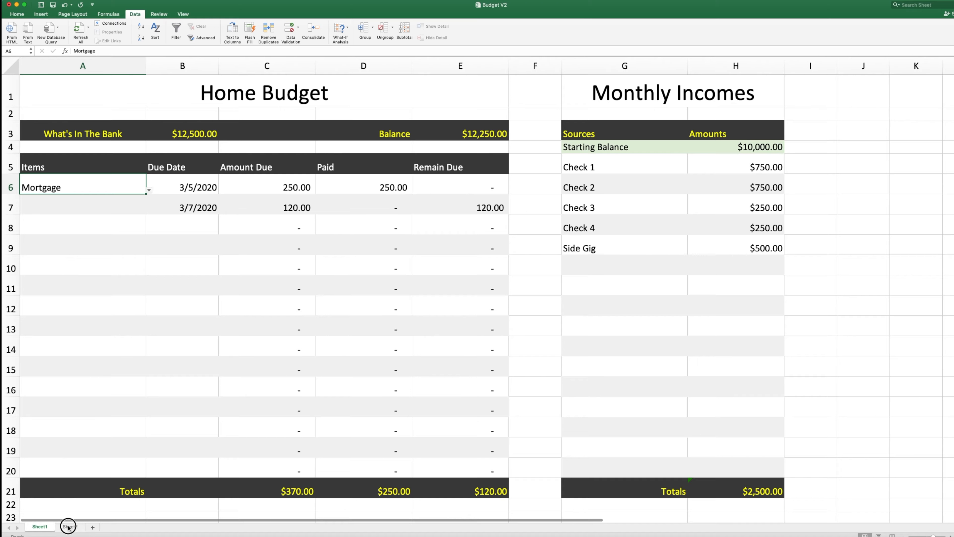
pyautogui.click(70, 526)
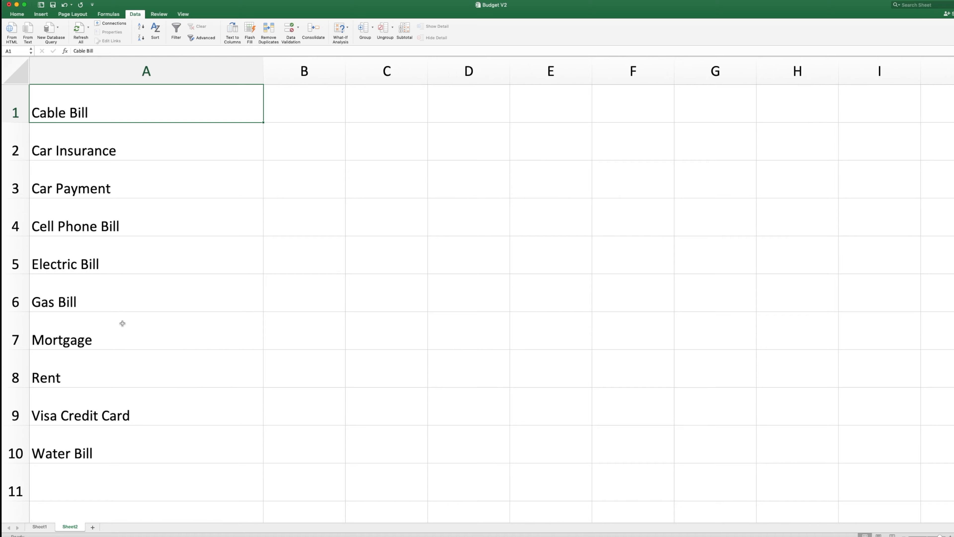
pyautogui.click(41, 527)
# Step: Try the sorted list in cell A6 by choosing Cable Bill and then Water Bill
pyautogui.click(149, 190)
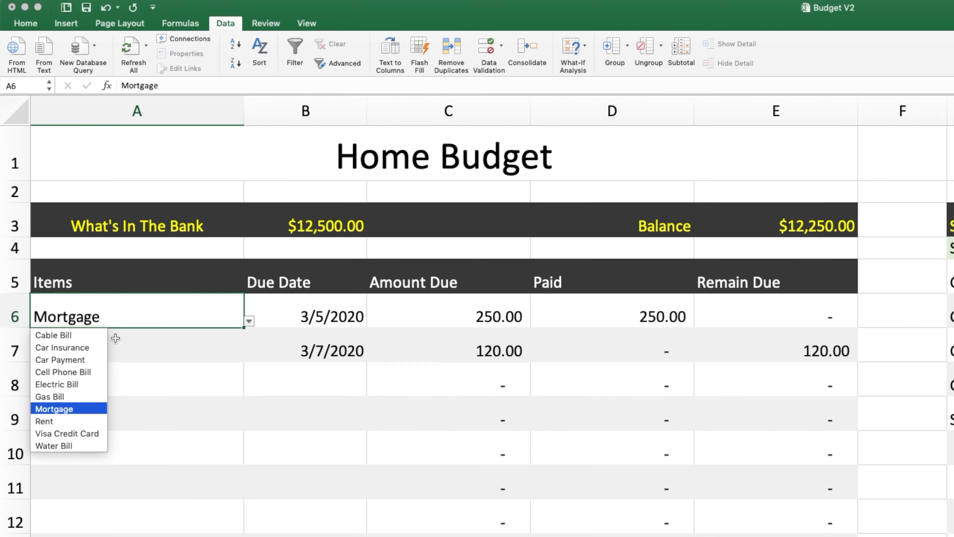
pyautogui.click(66, 199)
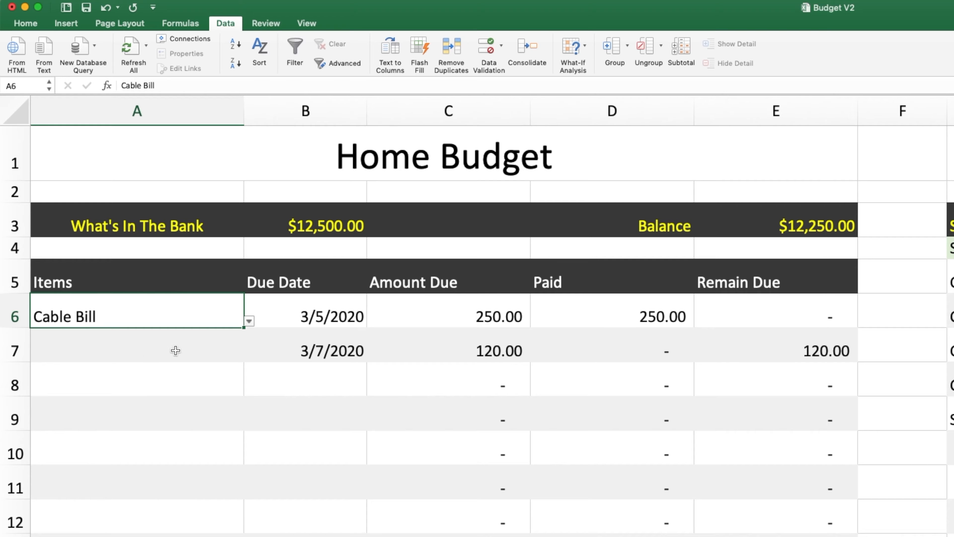
pyautogui.click(249, 321)
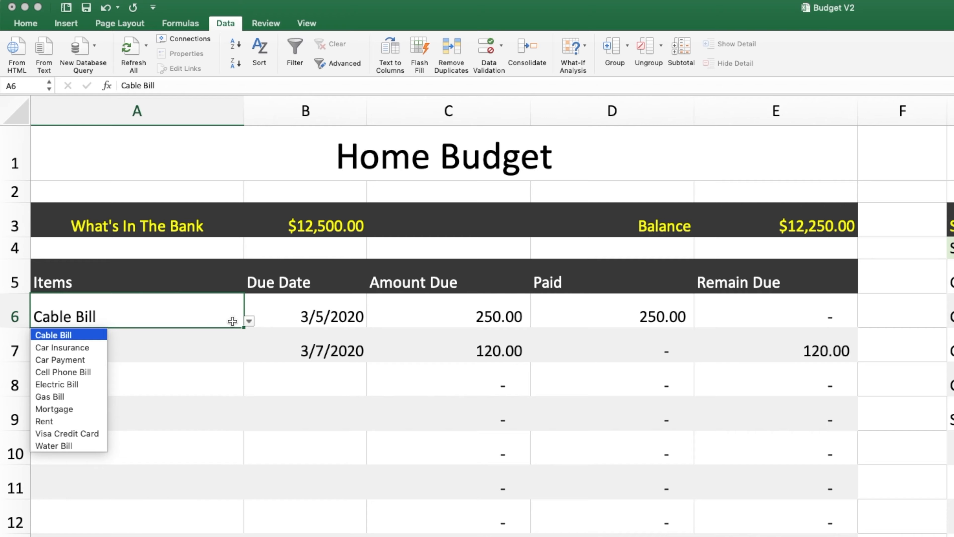
pyautogui.click(70, 447)
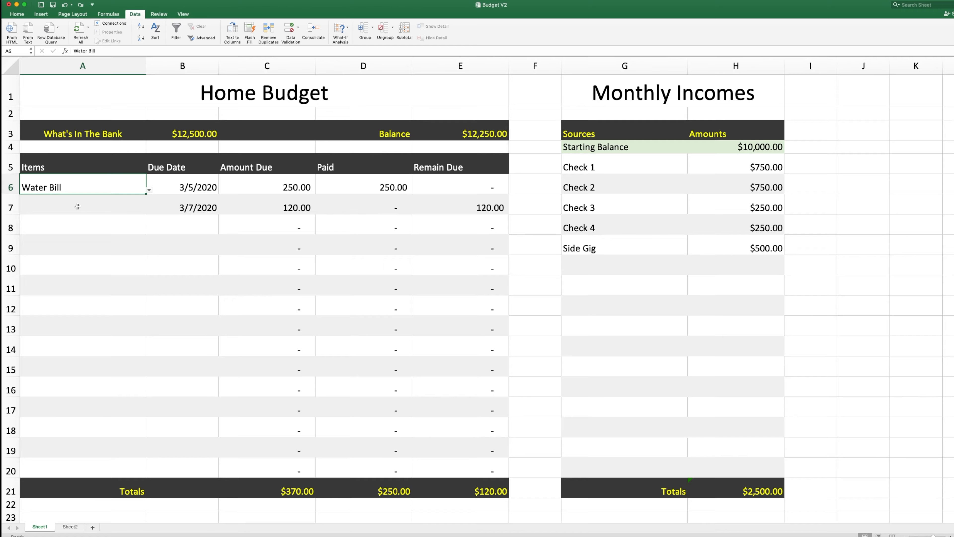
# Step: Clear the entry in cell A6 and fill the empty drop-down cell down the Items column through A20
pyautogui.moveTo(81, 207)
pyautogui.mouseDown()
pyautogui.moveTo(80, 462)
pyautogui.moveTo(96, 354)
pyautogui.moveTo(86, 203)
pyautogui.mouseUp()
pyautogui.click(86, 185)
pyautogui.press('Delete')
pyautogui.moveTo(146, 194); pyautogui.dragTo(140, 469)
pyautogui.click(112, 330)
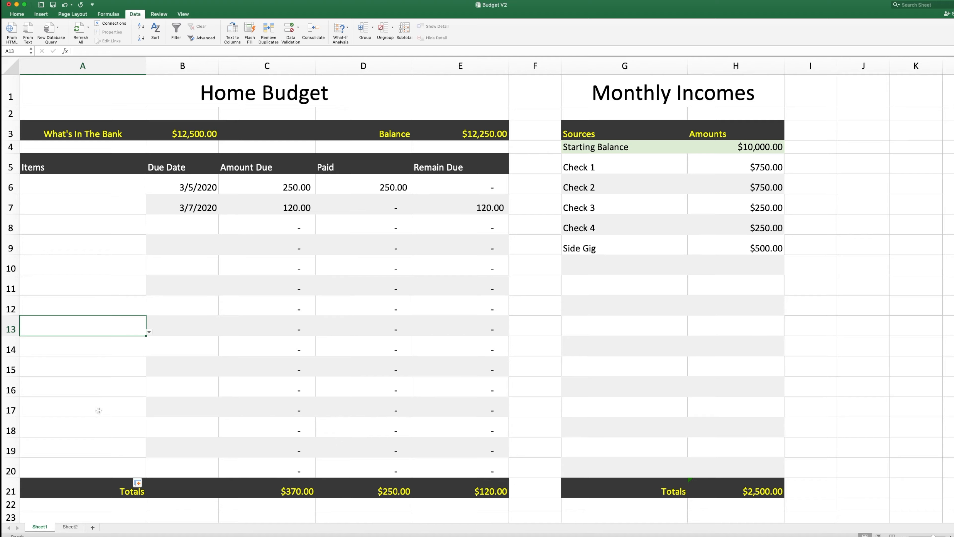
# Step: Apply the light gray band fill to cells A7, A9, A11, A13, A15, A17 and A19 in the Items column
pyautogui.click(113, 201)
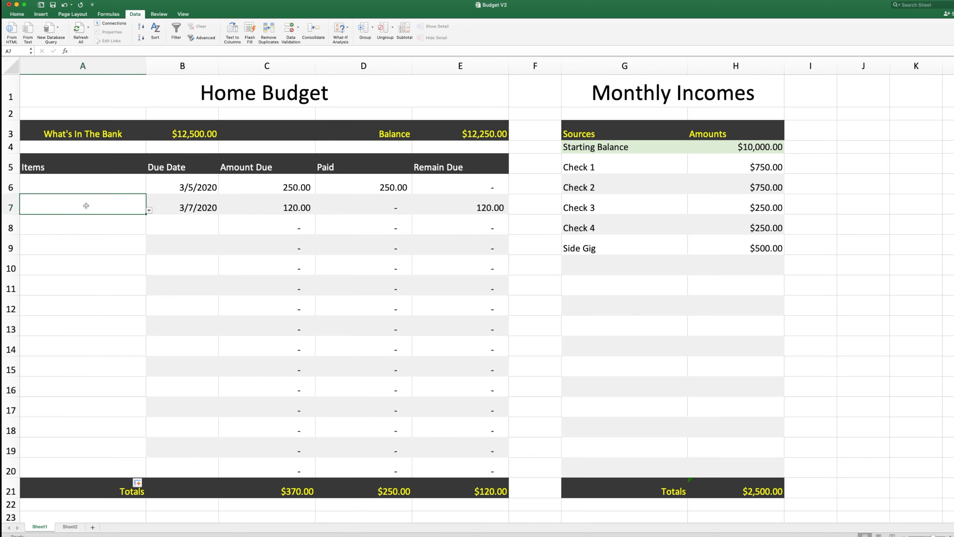
pyautogui.keyDown('super'); pyautogui.click(92, 247); pyautogui.keyUp('super')
pyautogui.keyDown('super'); pyautogui.click(93, 289); pyautogui.keyUp('super')
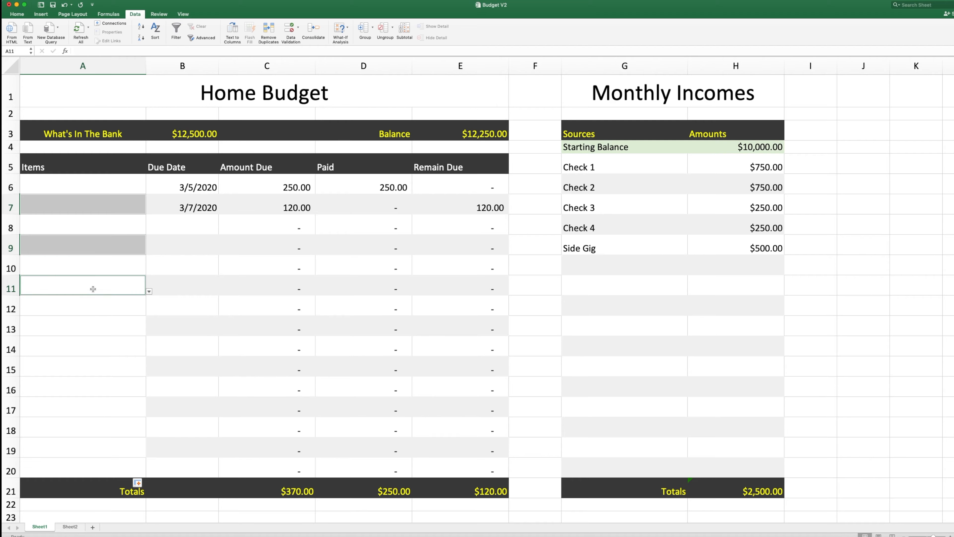
pyautogui.keyDown('super'); pyautogui.click(92, 322); pyautogui.keyUp('super')
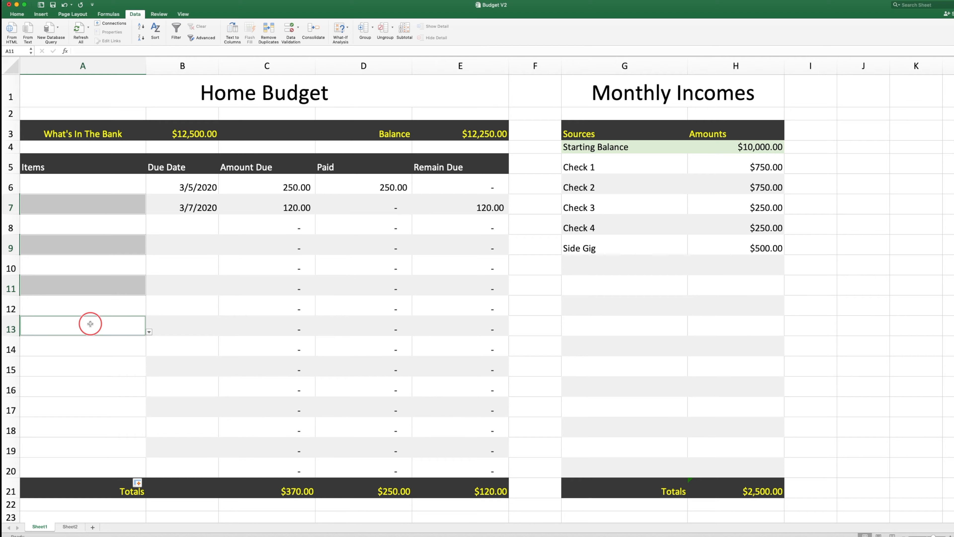
pyautogui.keyDown('super'); pyautogui.click(76, 369); pyautogui.keyUp('super')
pyautogui.keyDown('super'); pyautogui.click(82, 409); pyautogui.keyUp('super')
pyautogui.keyDown('super'); pyautogui.click(90, 448); pyautogui.keyUp('super')
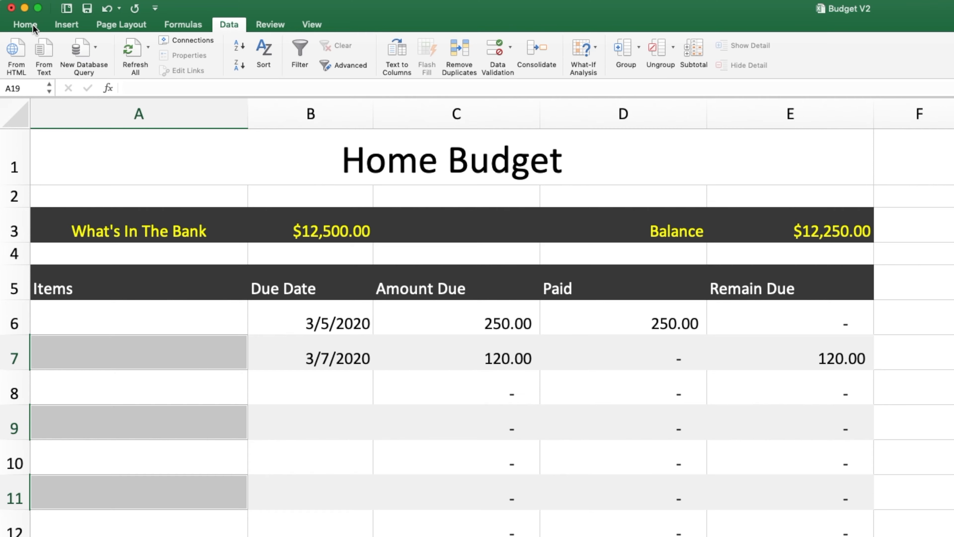
pyautogui.click(32, 27)
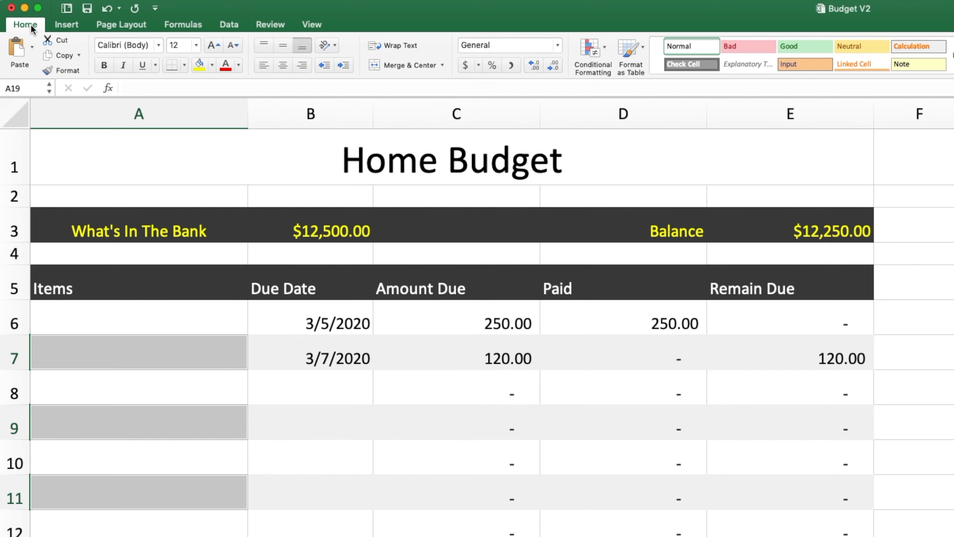
pyautogui.click(211, 66)
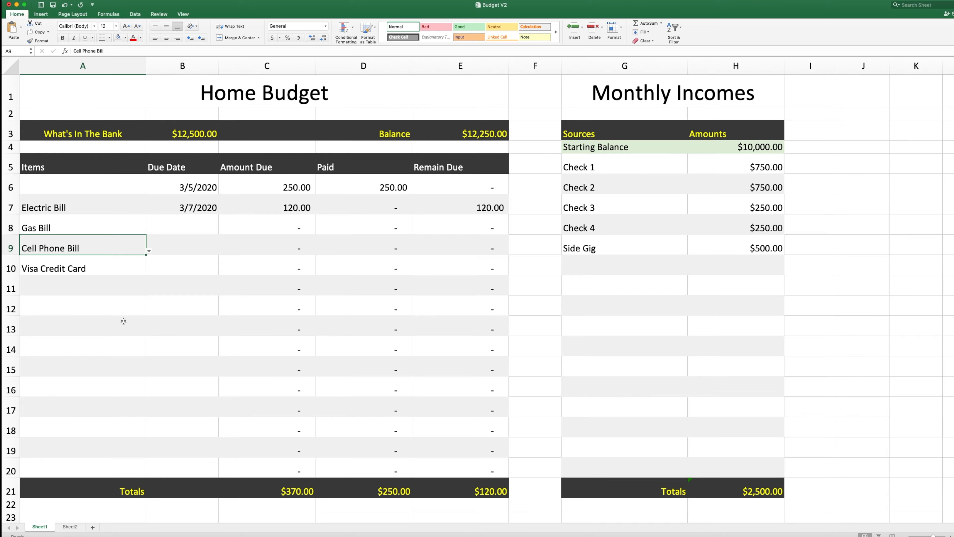
# Step: Choose Mortgage as the item in cell A6 from its in-cell list
pyautogui.press('Down')
pyautogui.click(110, 181)
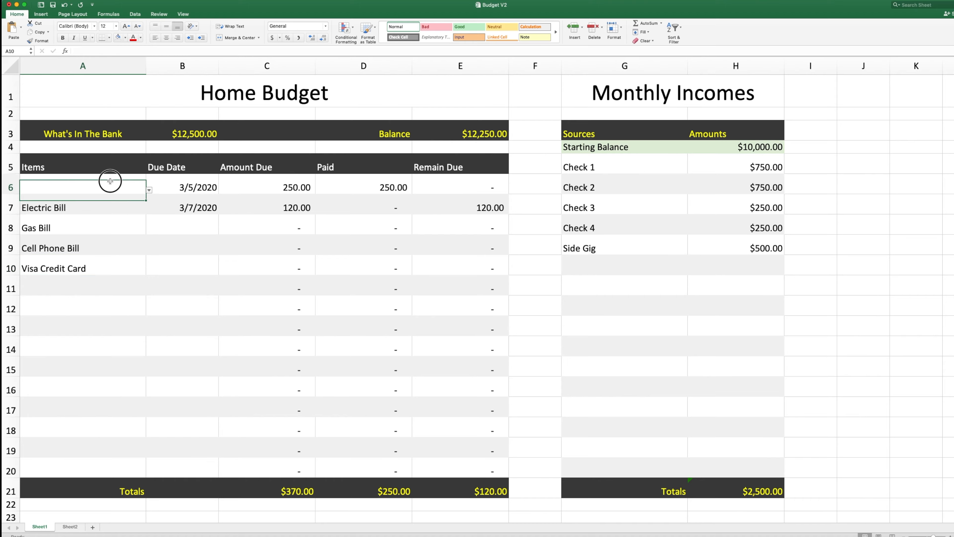
pyautogui.click(149, 191)
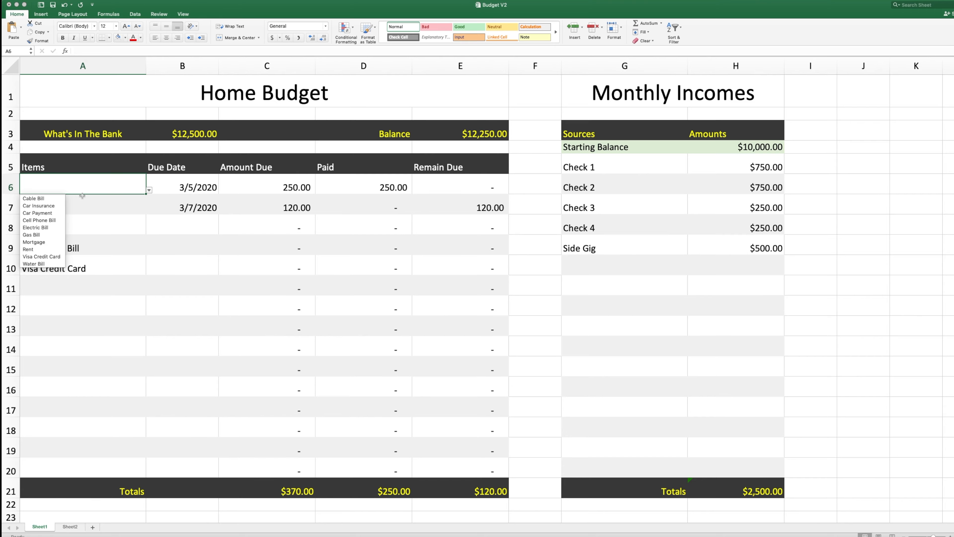
pyautogui.press('Down')
pyautogui.press('Down')
pyautogui.press('Down')
pyautogui.press('Down')
pyautogui.press('Down')
pyautogui.press('Down')
pyautogui.press('Up')
pyautogui.click(57, 243)
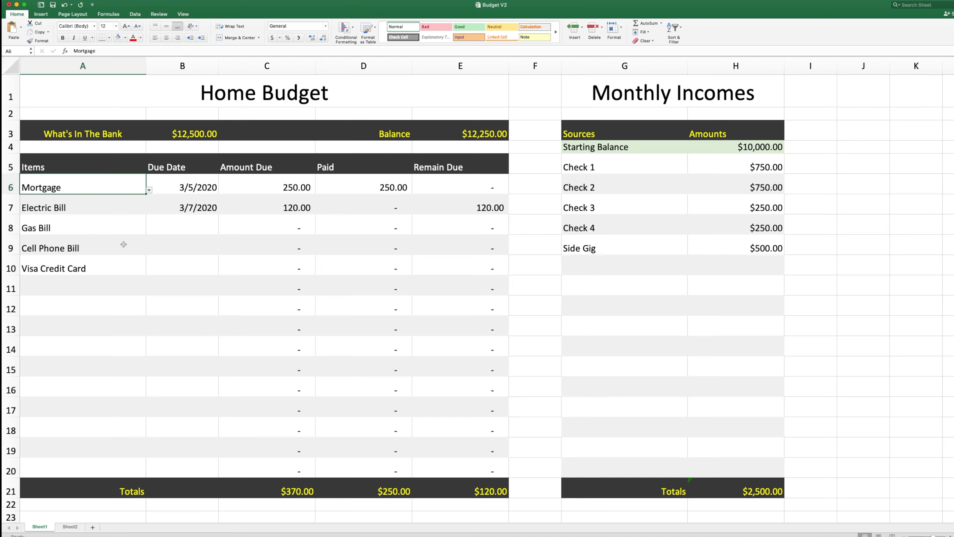
# Step: Add Sewer Bill in cell A11 of Sheet2, below the existing bill names
pyautogui.hotkey('alt', 'Down')
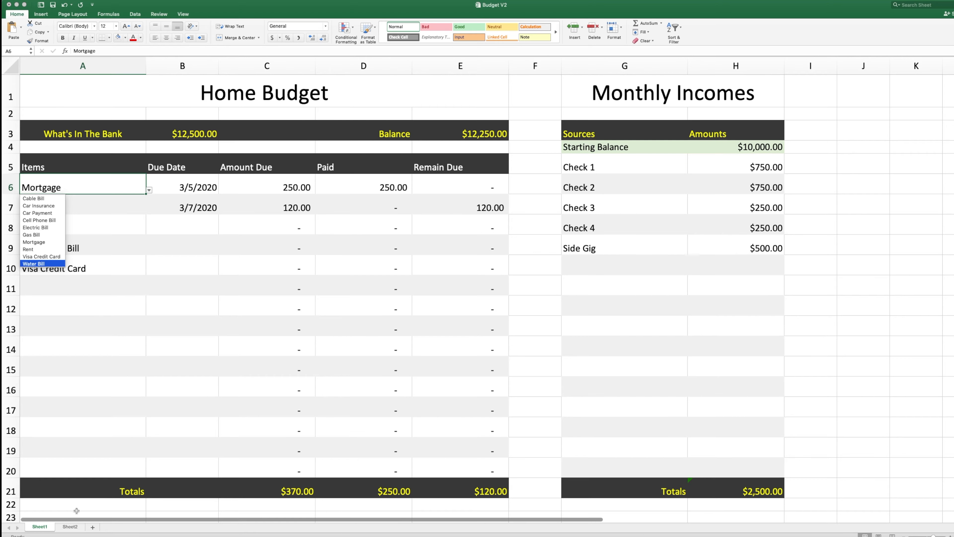
pyautogui.click(72, 528)
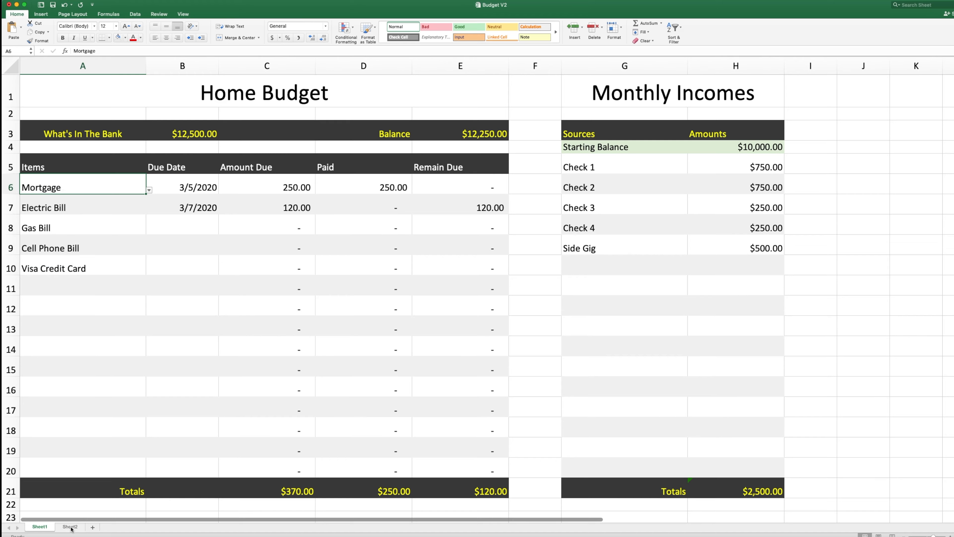
pyautogui.click(71, 528)
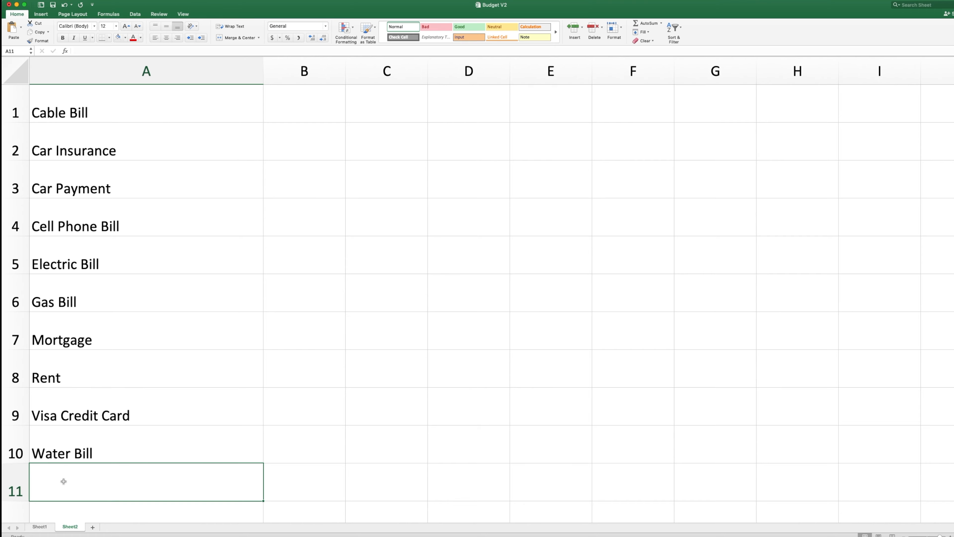
pyautogui.write('Sewe')
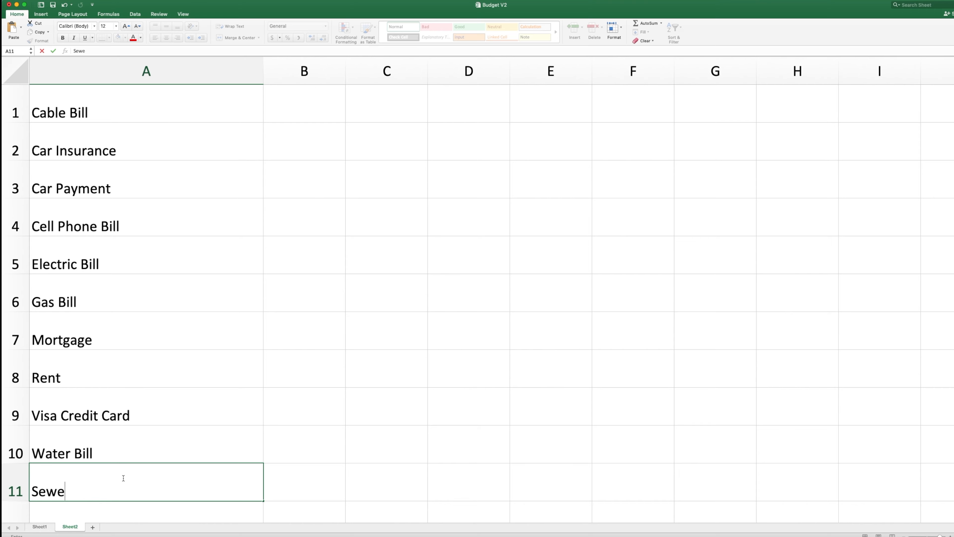
pyautogui.write('r Bill')
pyautogui.press('Return')
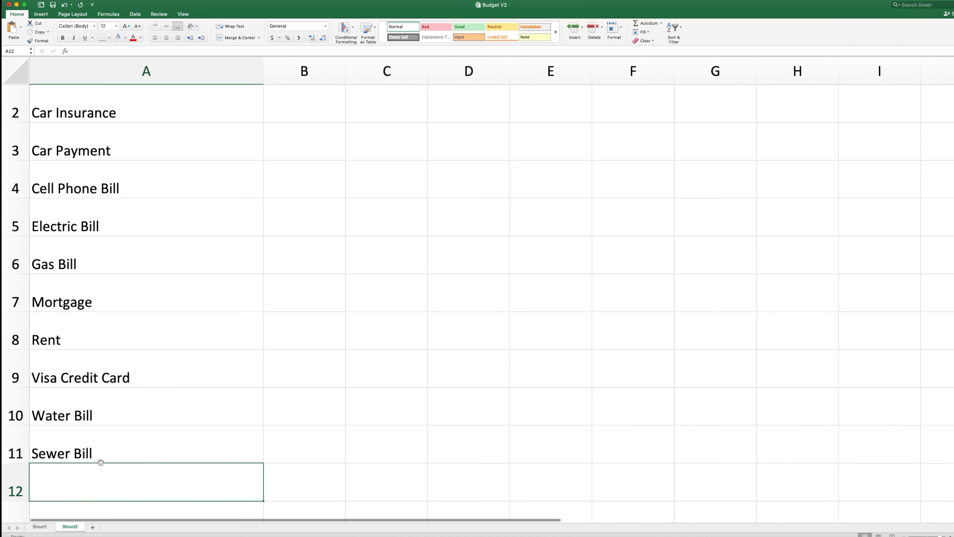
# Step: Check on Sheet1 whether A6's drop-down list includes the added Sewer Bill entry
pyautogui.click(40, 527)
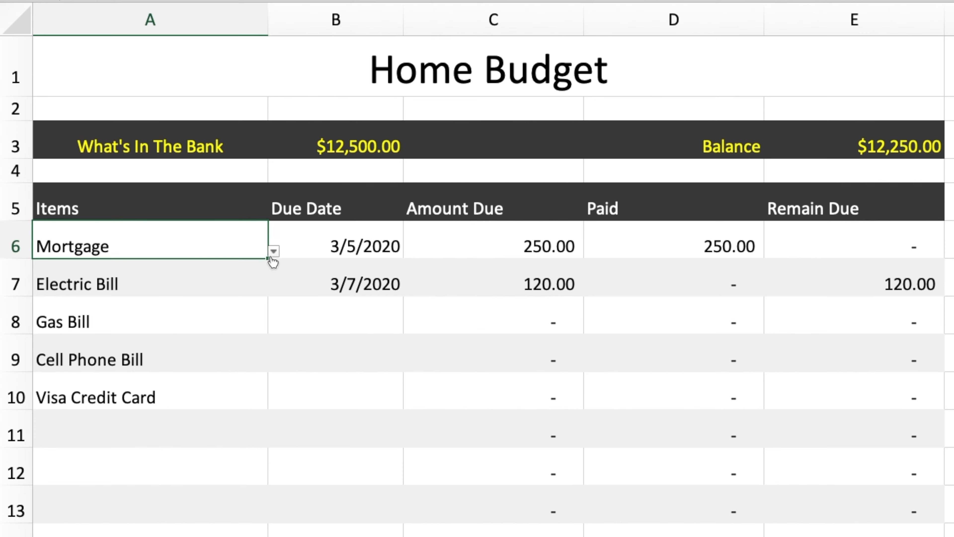
pyautogui.click(149, 190)
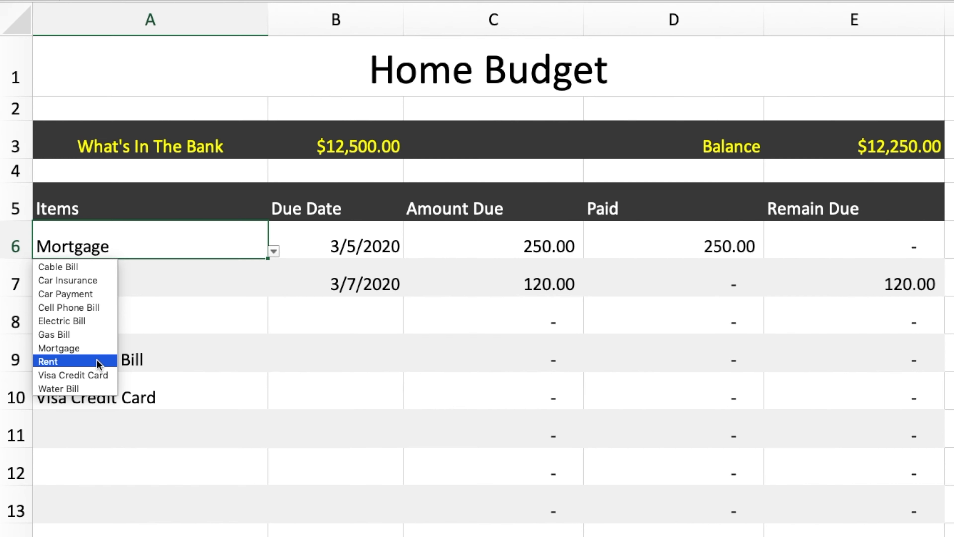
pyautogui.click(177, 249)
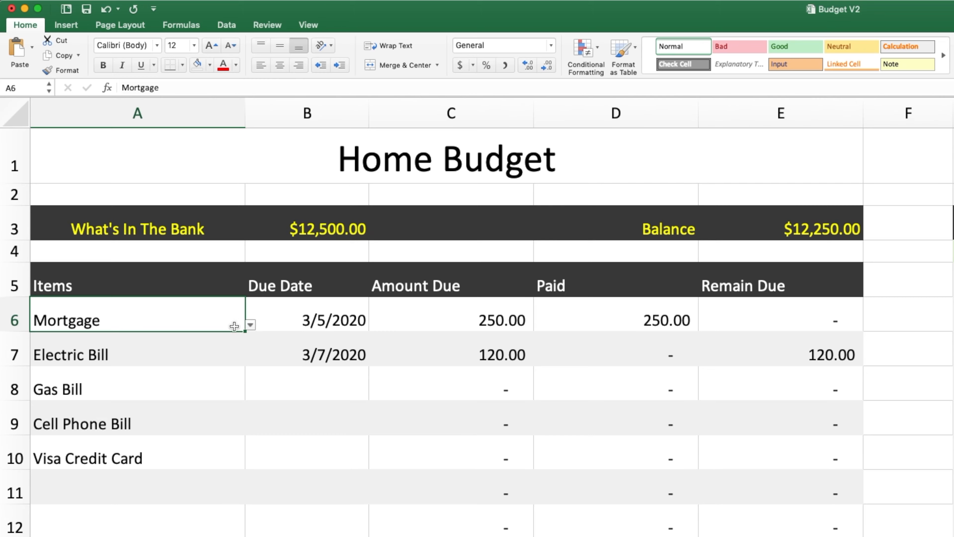
# Step: Extend the source of A6's validation list to =Sheet2!$A$1:$A$11, covering the Sewer Bill entry
pyautogui.click(227, 25)
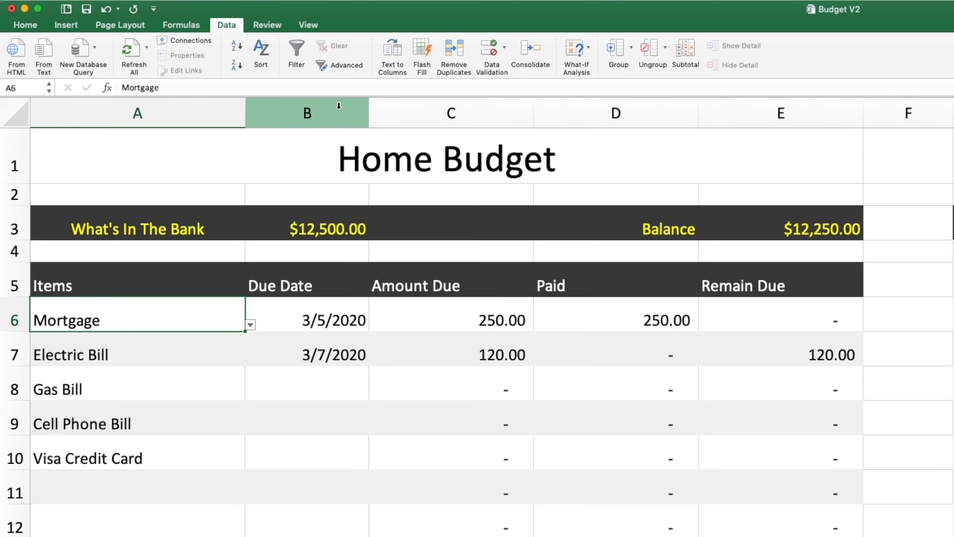
pyautogui.click(497, 65)
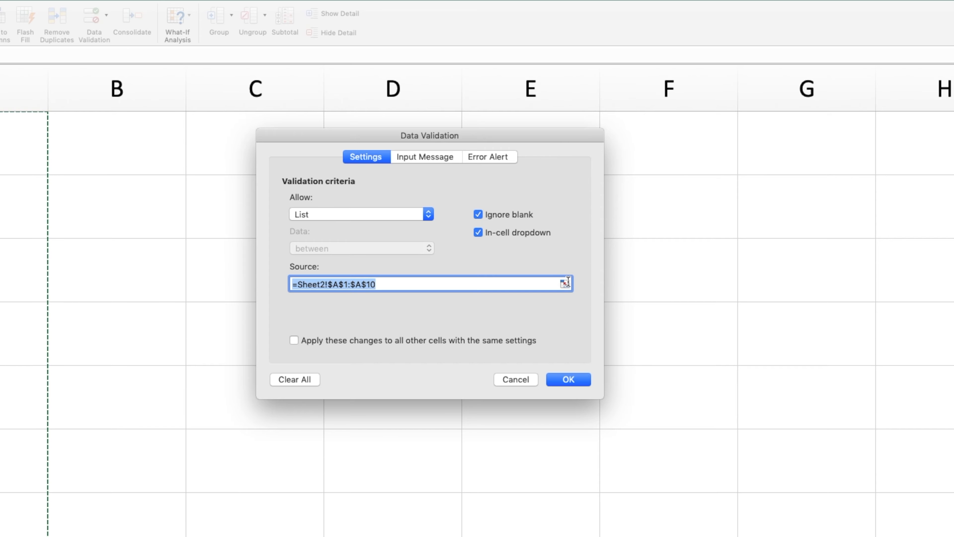
pyautogui.click(565, 284)
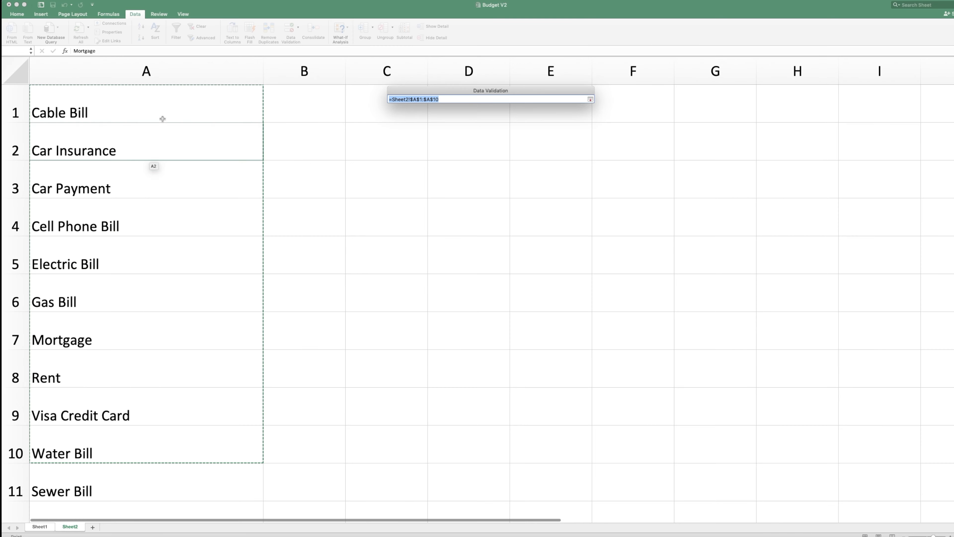
pyautogui.moveTo(158, 106); pyautogui.dragTo(165, 475)
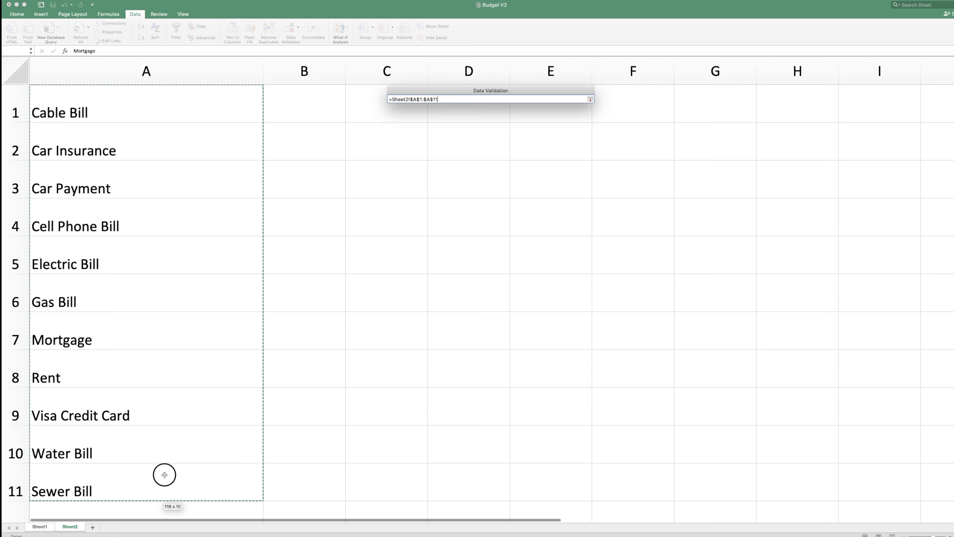
pyautogui.click(159, 100)
pyautogui.moveTo(159, 99); pyautogui.dragTo(158, 482)
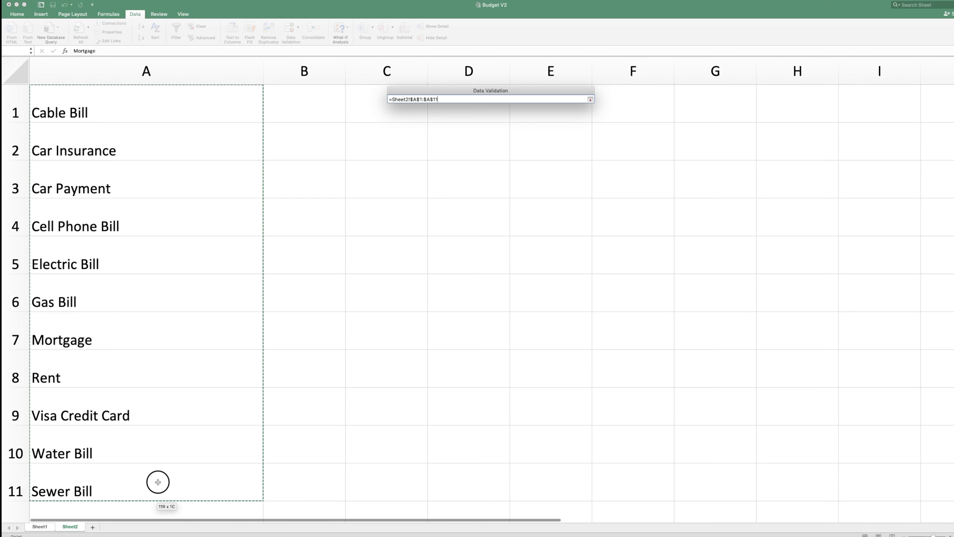
pyautogui.click(590, 99)
pyautogui.click(578, 247)
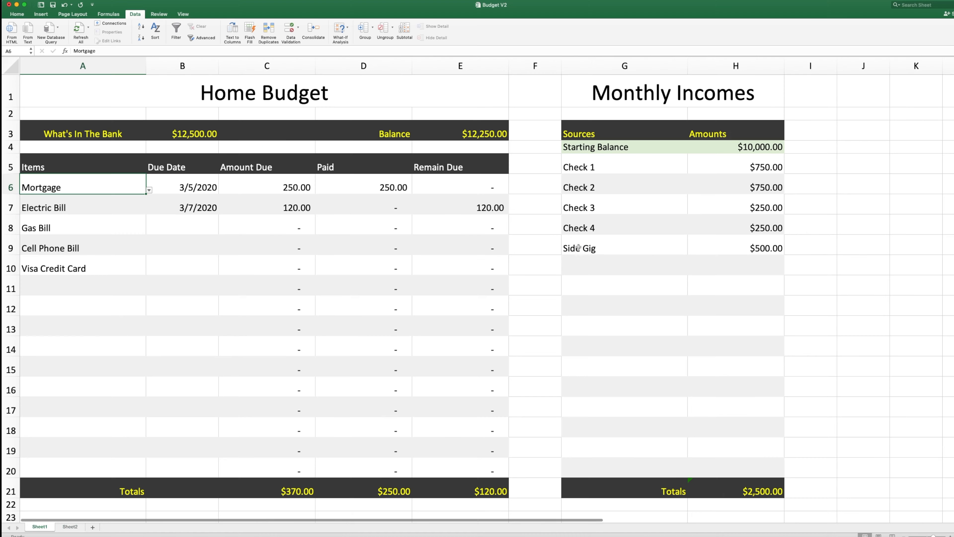
# Step: Compare the drop-down lists of A6 and A7 to check which one includes Sewer Bill
pyautogui.click(149, 190)
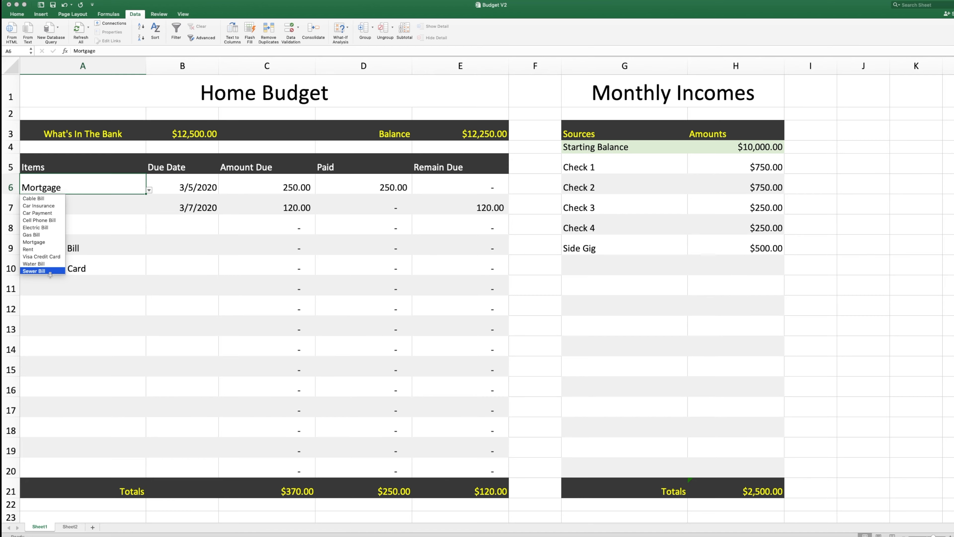
pyautogui.press('Escape')
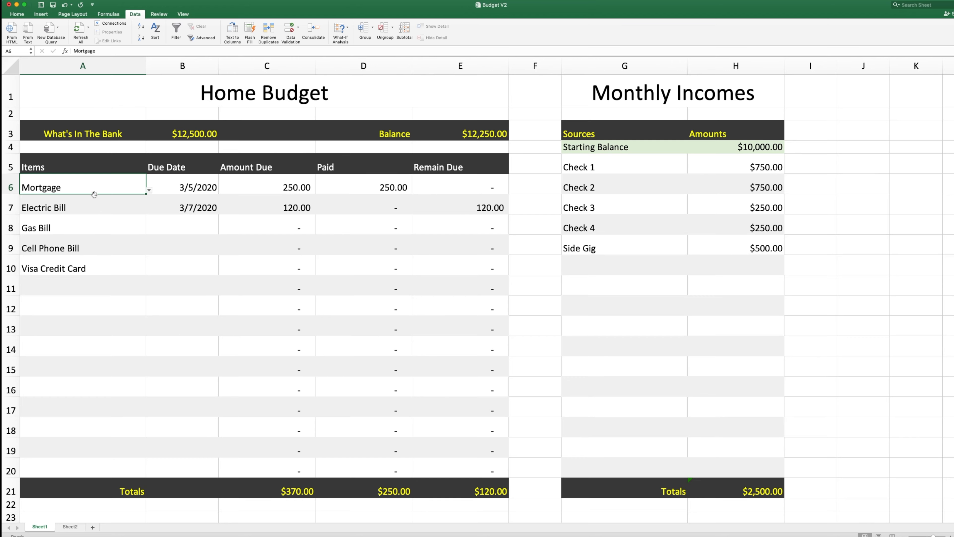
pyautogui.click(116, 204)
pyautogui.click(148, 211)
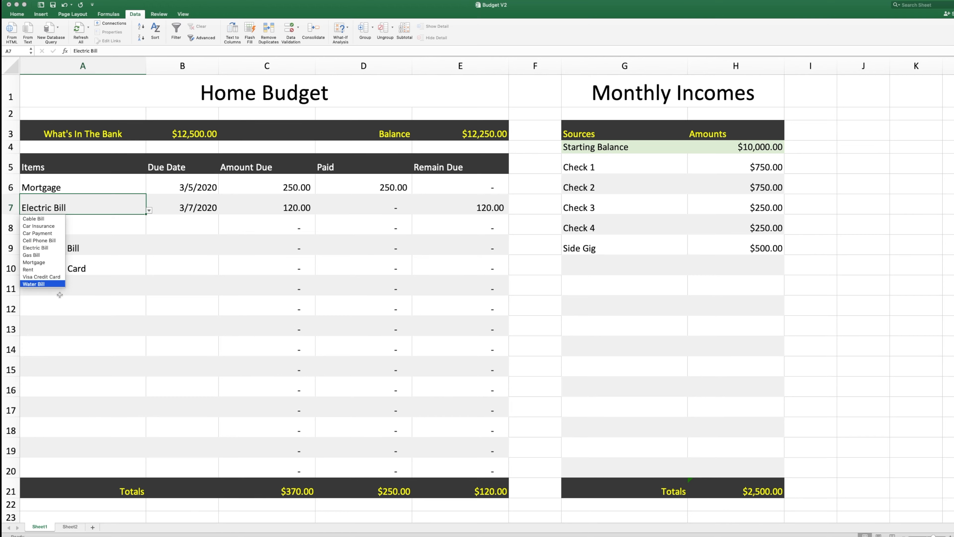
pyautogui.press('Escape')
pyautogui.click(107, 185)
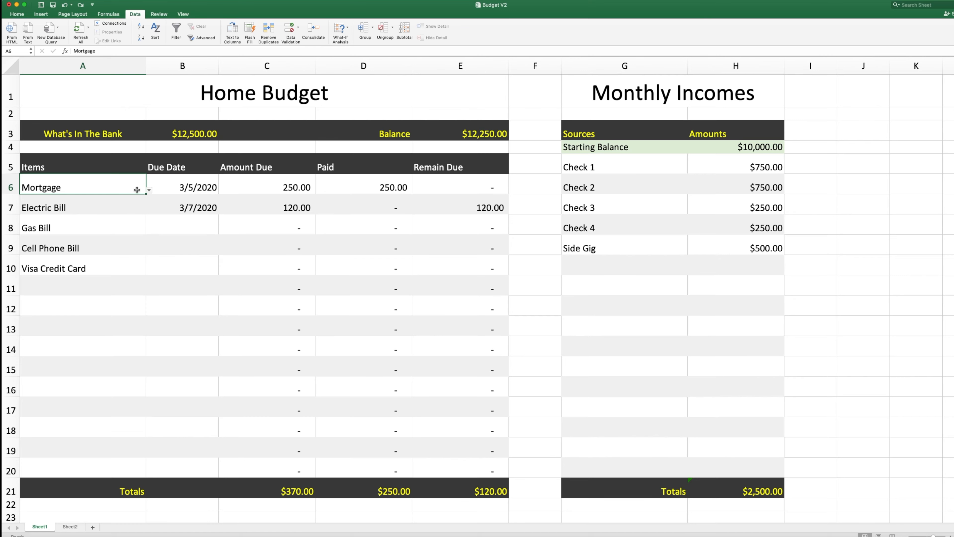
pyautogui.click(149, 190)
pyautogui.press('Down')
pyautogui.press('Down')
pyautogui.press('Down')
pyautogui.press('Down')
pyautogui.press('Up')
pyautogui.press('Up')
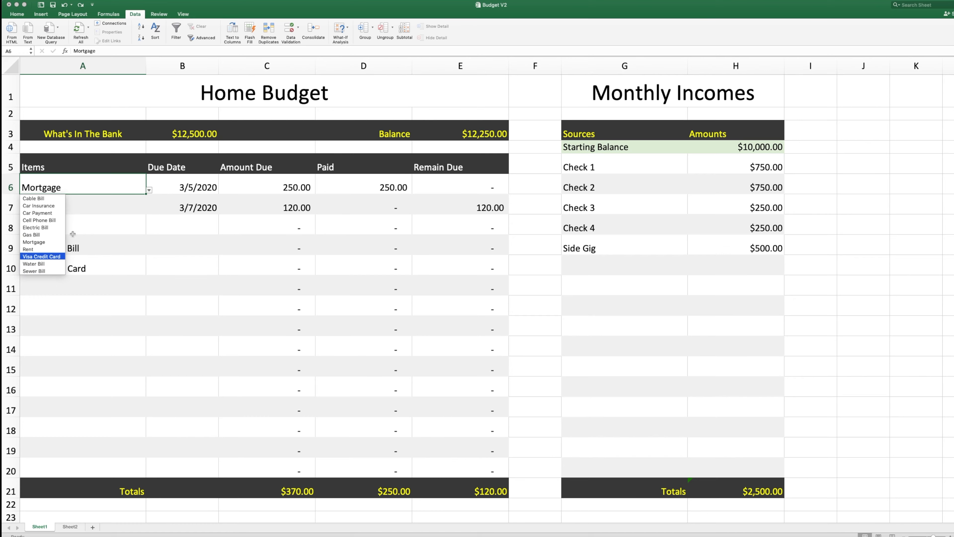
pyautogui.press('Escape')
pyautogui.click(83, 207)
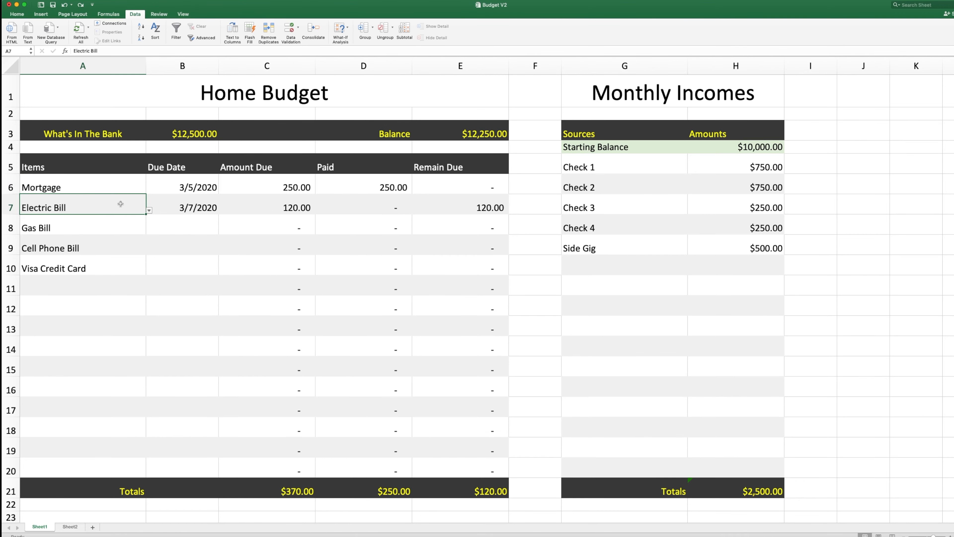
# Step: Fill A6 with its drop-down list down through A20 and clear the item names from A6:A20
pyautogui.click(125, 184)
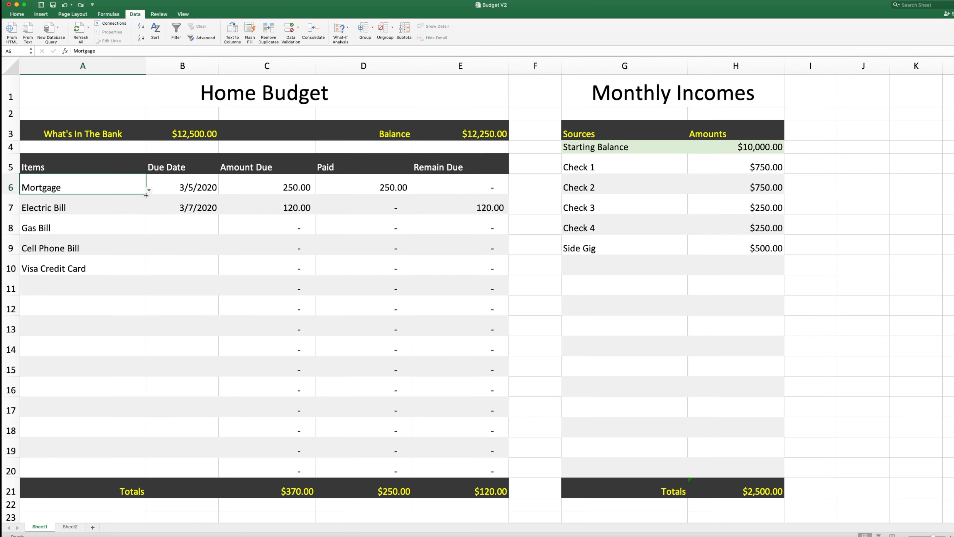
pyautogui.moveTo(146, 195); pyautogui.dragTo(124, 473)
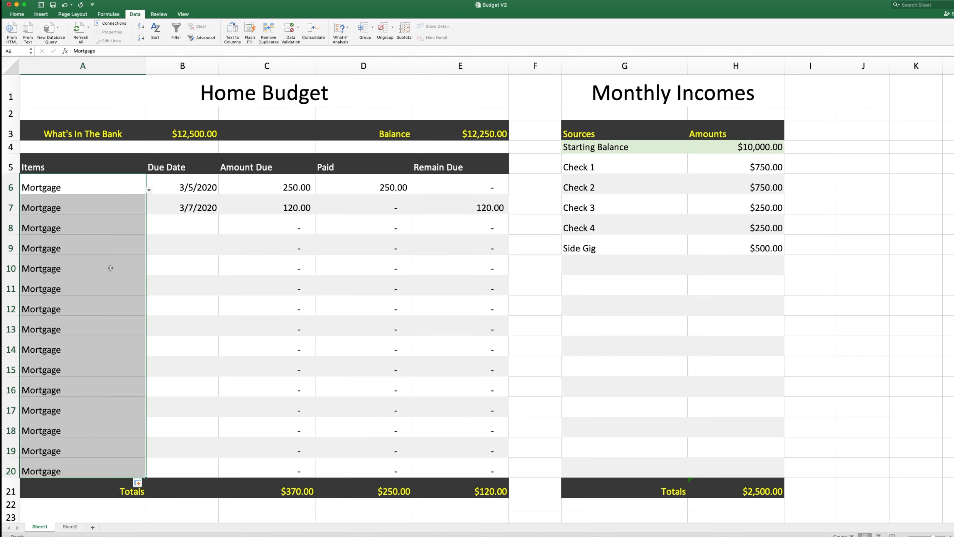
pyautogui.press('Delete')
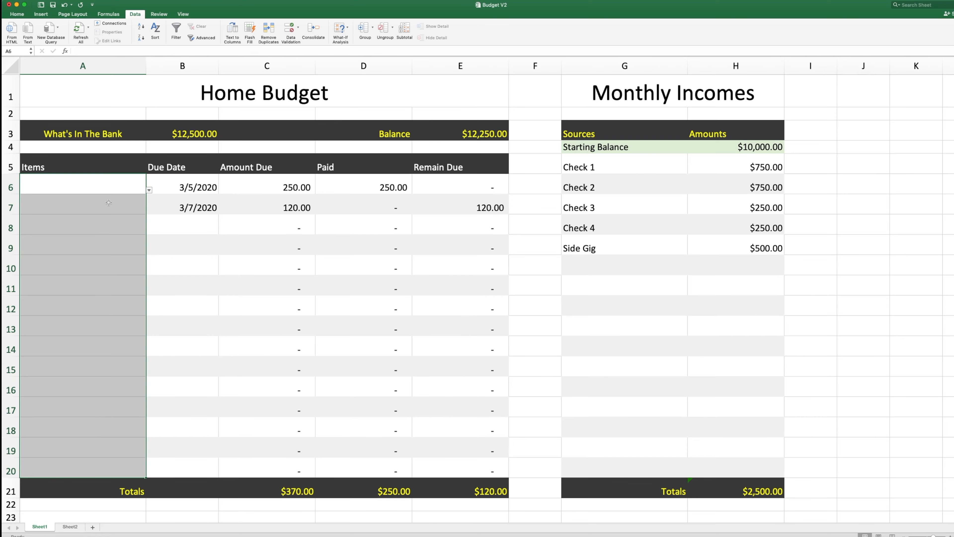
pyautogui.click(97, 184)
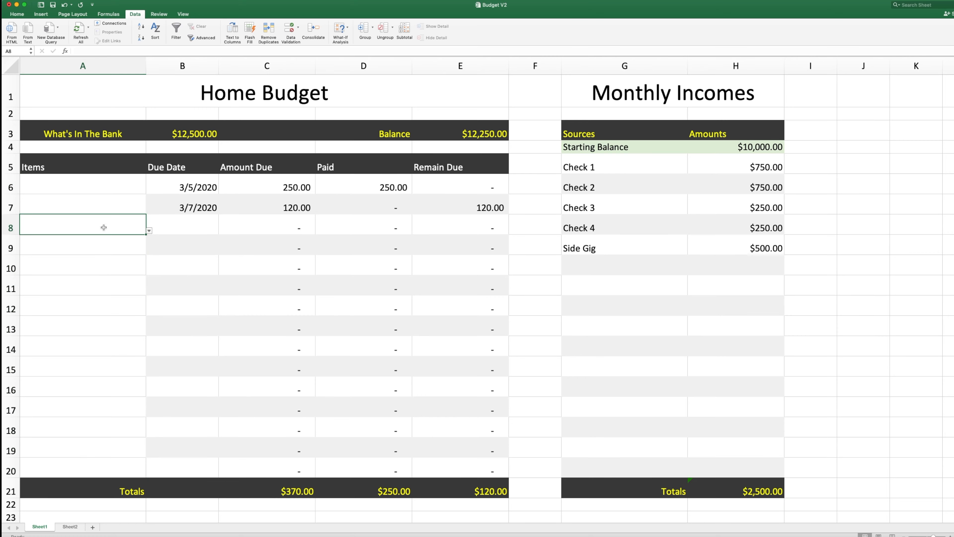
# Step: Choose Car Payment in A7 and Cell Phone Bill in A8 from their in-cell lists
pyautogui.click(116, 206)
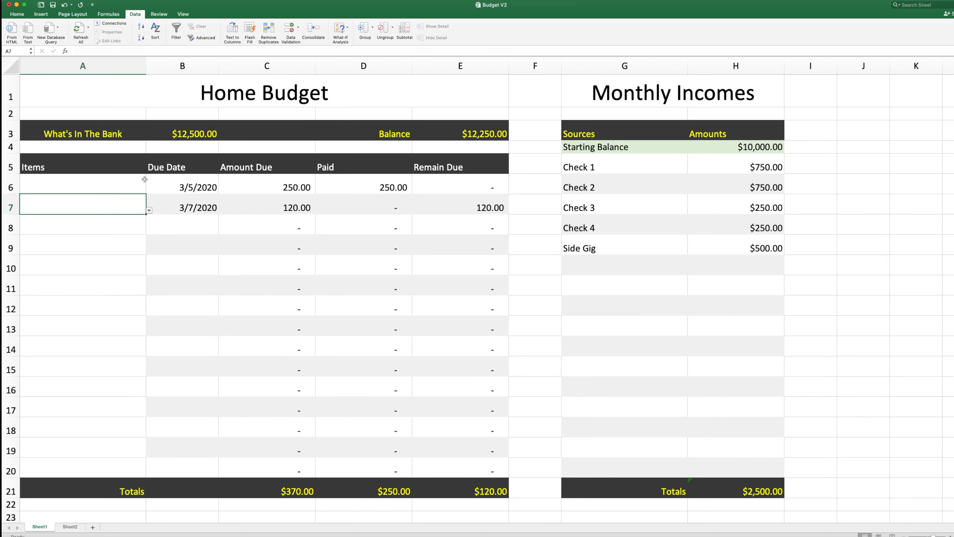
pyautogui.click(149, 210)
pyautogui.click(59, 233)
pyautogui.click(85, 233)
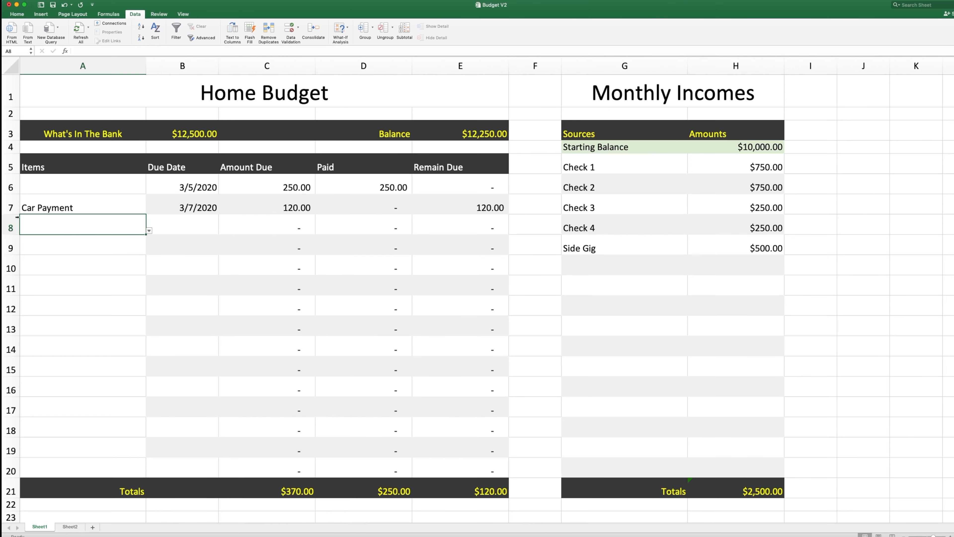
pyautogui.click(73, 250)
pyautogui.click(77, 223)
pyautogui.click(148, 230)
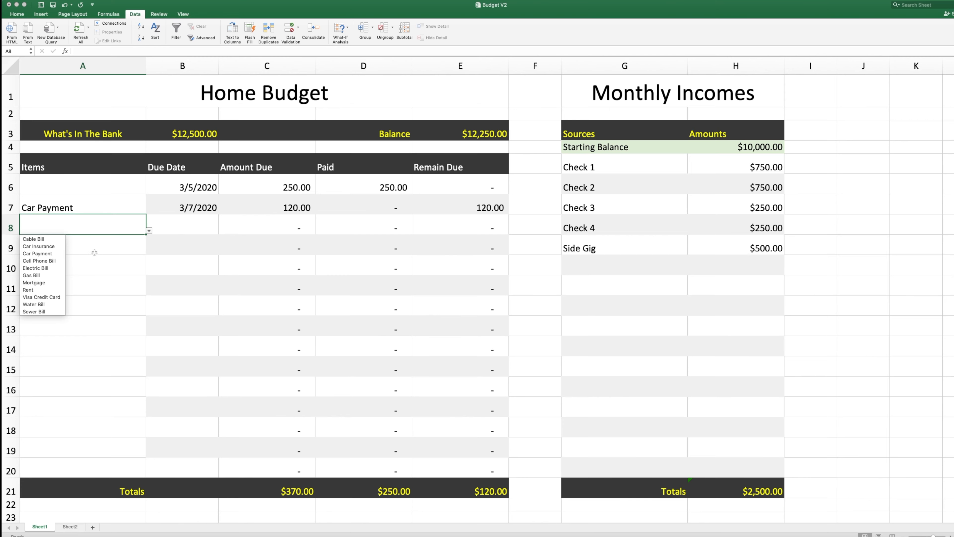
pyautogui.click(53, 264)
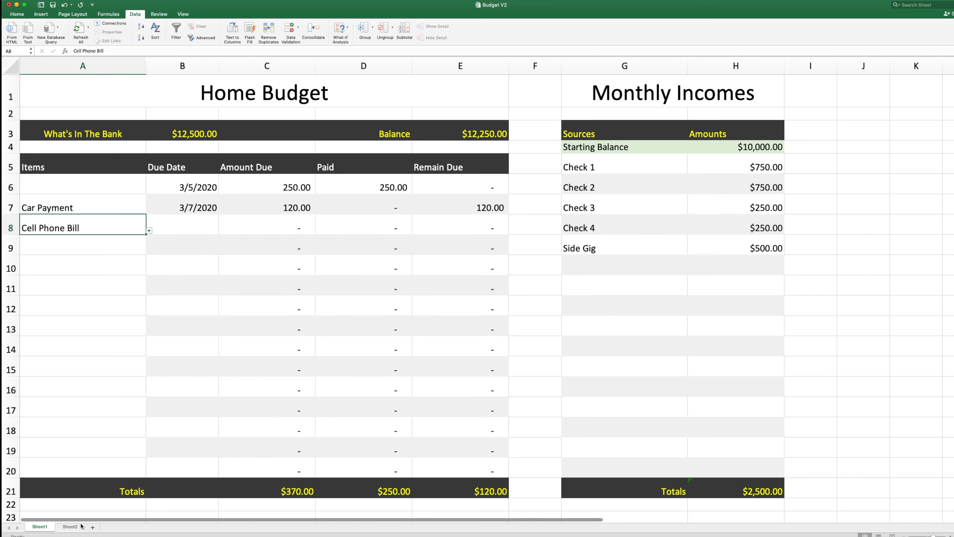
# Step: Look over the rows below the bill names on Sheet2 and return to Sheet1
pyautogui.click(71, 526)
pyautogui.scroll(-1, 127, 404)
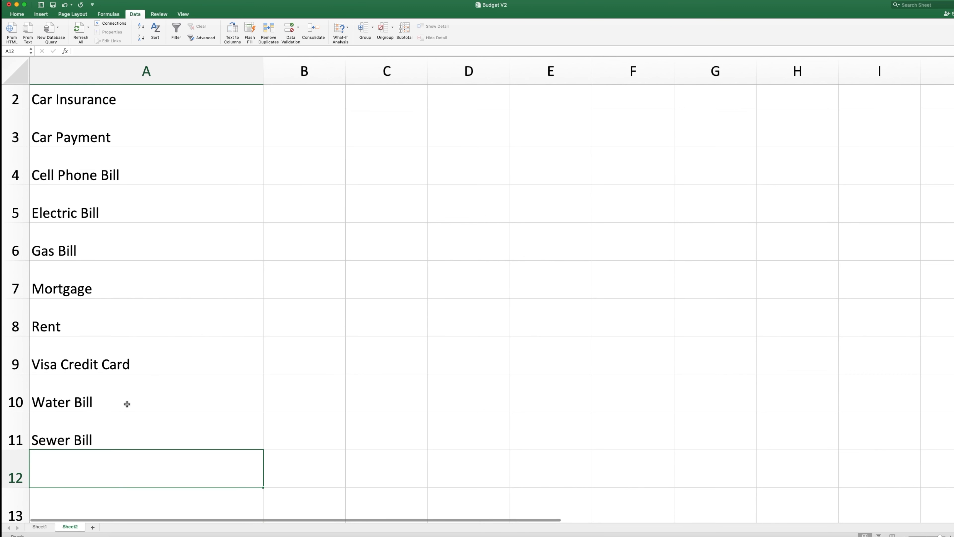
pyautogui.scroll(-7, 127, 404)
pyautogui.scroll(-2, 127, 403)
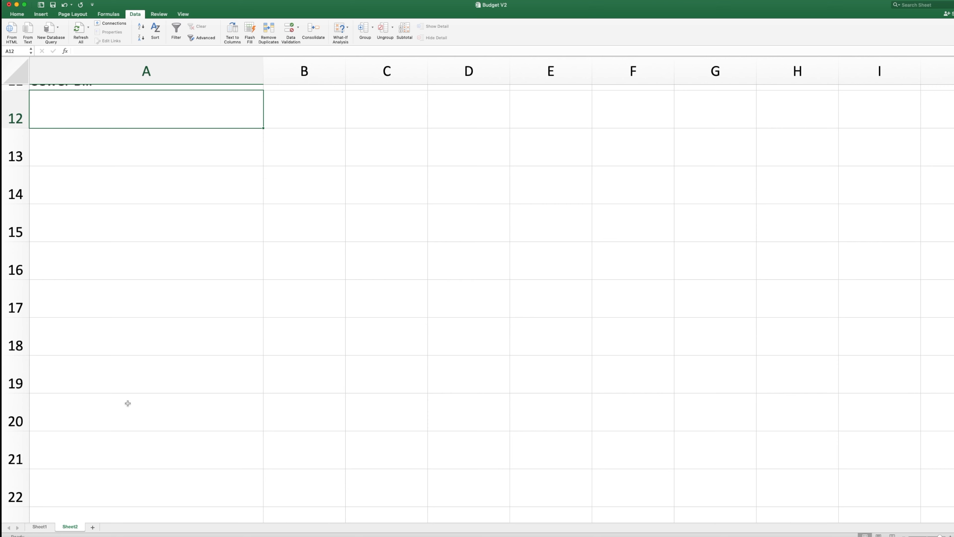
pyautogui.click(40, 526)
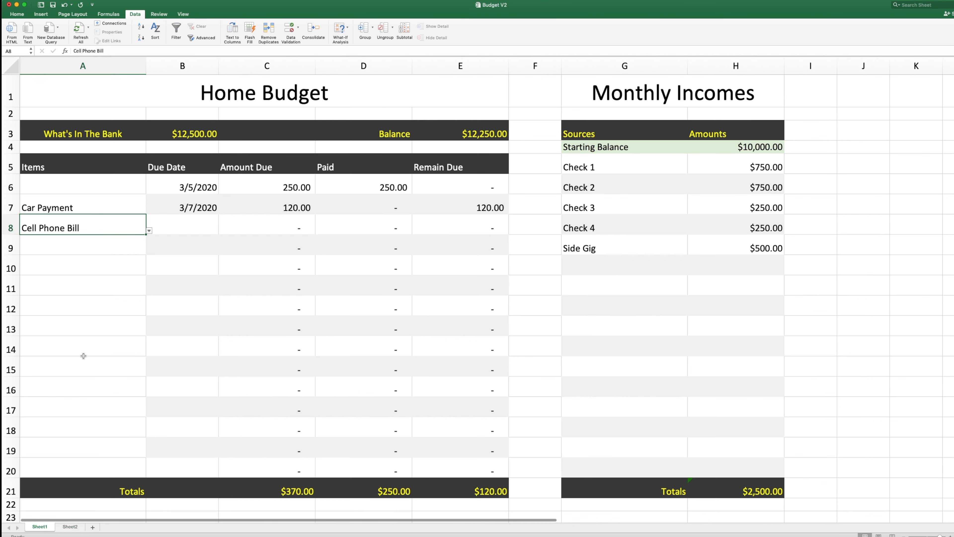
# Step: Select the alternate Items cells A7, A9, A11, A13, A15, A17 and A19 together
pyautogui.click(90, 211)
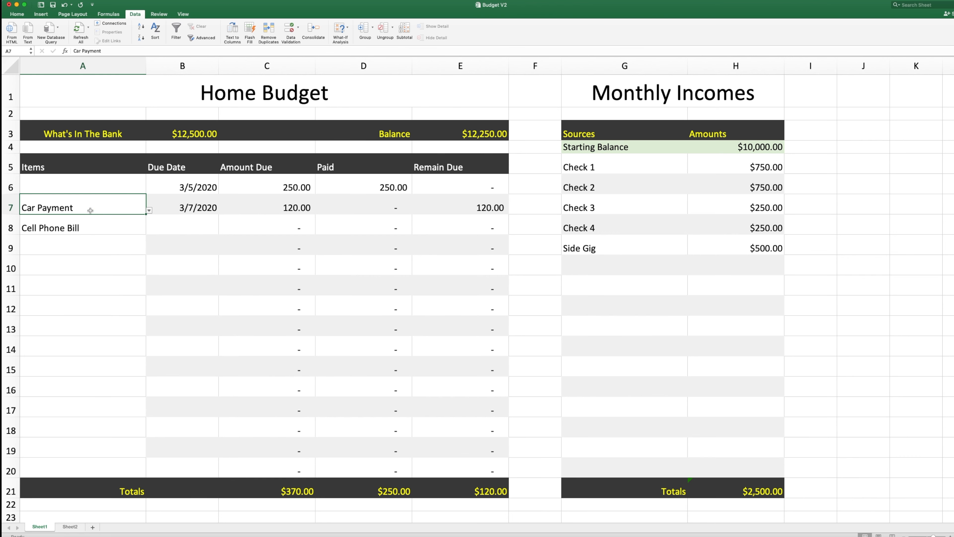
pyautogui.keyDown('super'); pyautogui.click(87, 247); pyautogui.keyUp('super')
pyautogui.keyDown('super'); pyautogui.click(97, 287); pyautogui.keyUp('super')
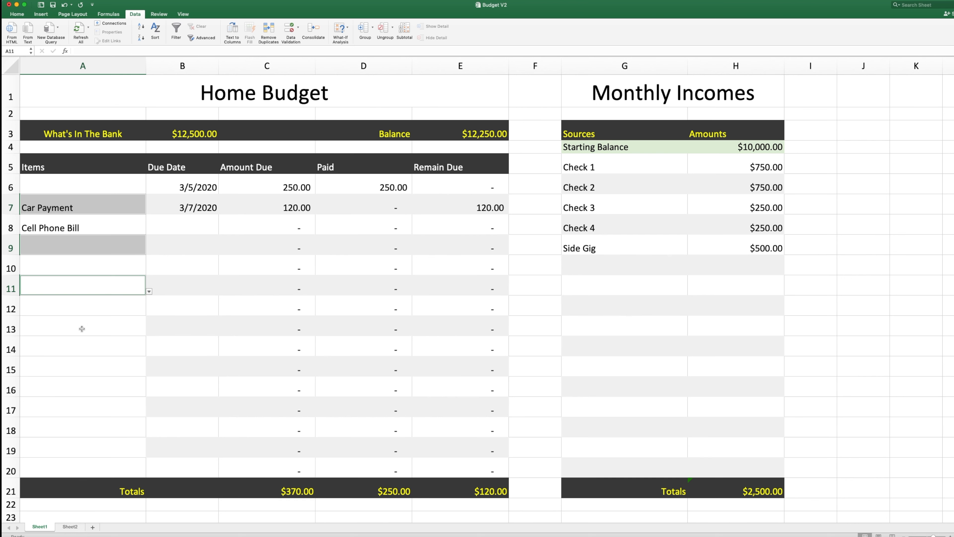
pyautogui.keyDown('super'); pyautogui.click(82, 328); pyautogui.keyUp('super')
pyautogui.keyDown('super'); pyautogui.click(115, 369); pyautogui.keyUp('super')
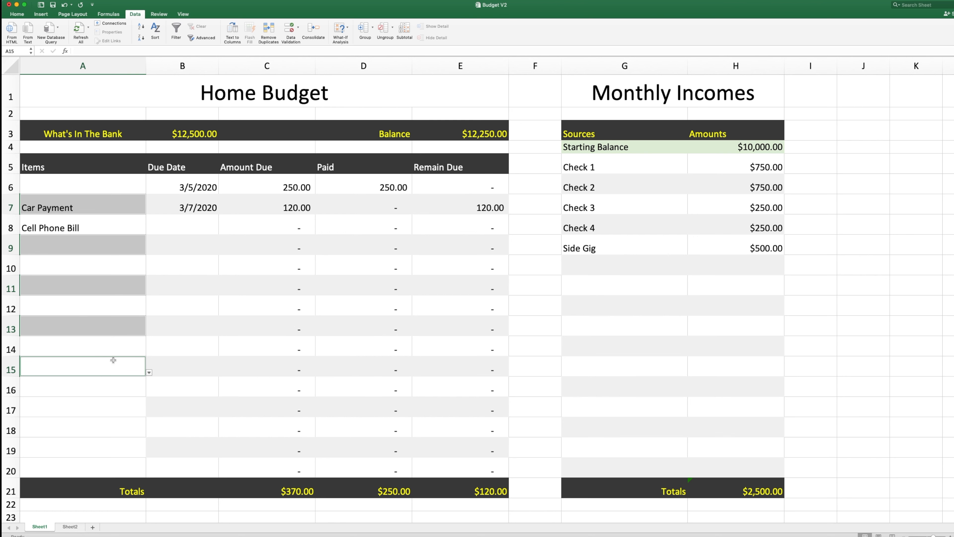
pyautogui.keyDown('super'); pyautogui.click(80, 409); pyautogui.keyUp('super')
pyautogui.keyDown('super'); pyautogui.click(78, 446); pyautogui.keyUp('super')
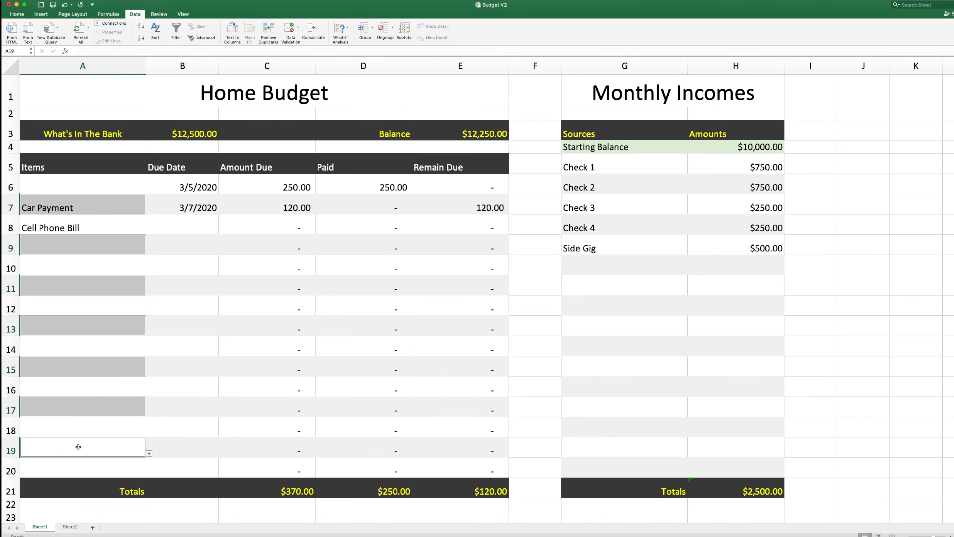